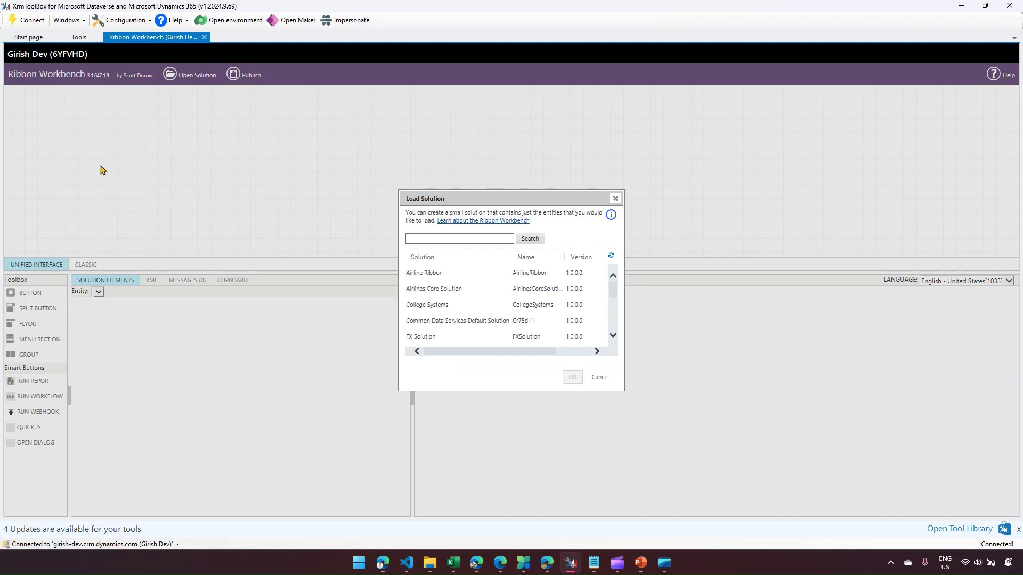
- Leave Ribbon Workbench's Load Solution dialog and switch to the browser
{"action": "left_click", "coordinate": [383, 564]}
- Open the Air France record from the Airlines list in Dynamics 365
{"action": "left_click", "coordinate": [447, 9]}
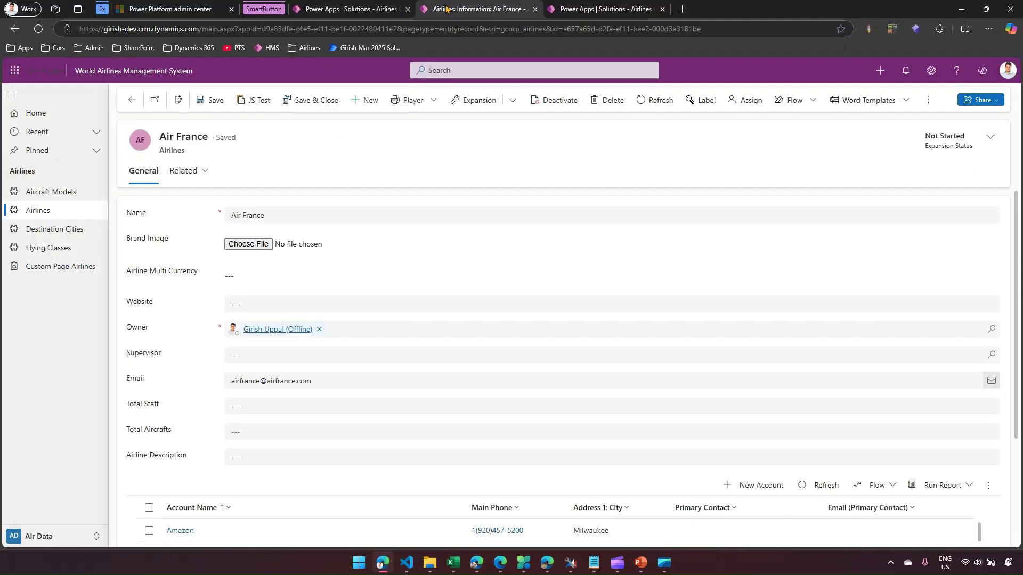
{"action": "left_click", "coordinate": [81, 210]}
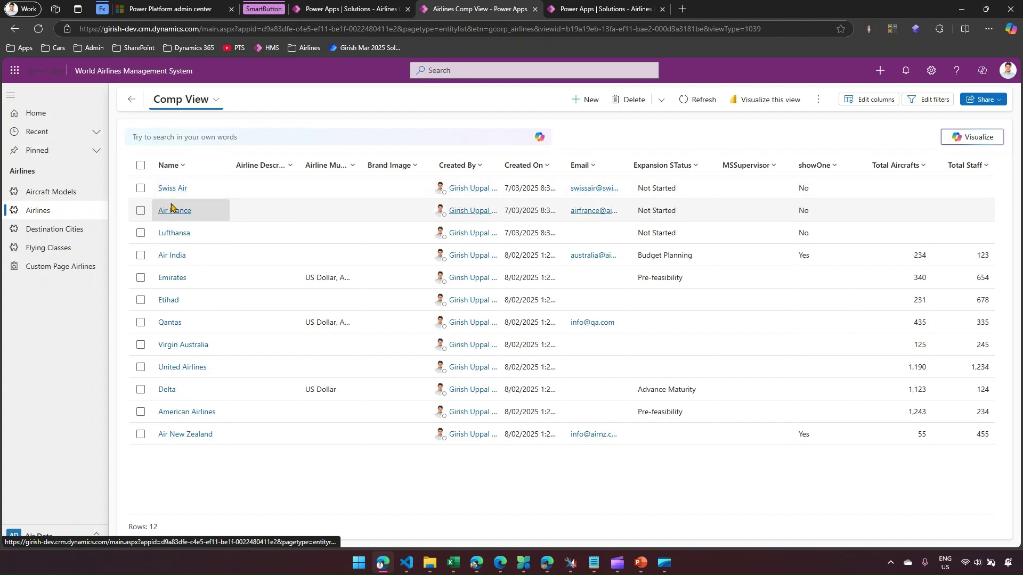
{"action": "left_click", "coordinate": [174, 210]}
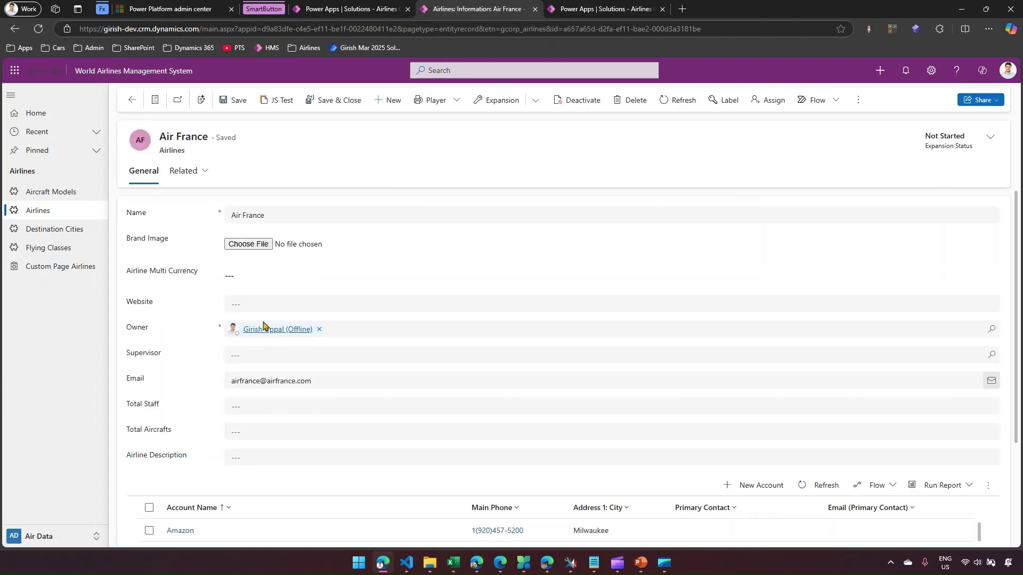
{"action": "left_click", "coordinate": [296, 279]}
- Annotate the form with an arrow from the Email field up to Website, then clear the markings
{"action": "mouse_move", "coordinate": [221, 371]}
{"action": "left_mouse_down"}
{"action": "mouse_move", "coordinate": [240, 392]}
{"action": "mouse_move", "coordinate": [322, 394]}
{"action": "mouse_move", "coordinate": [376, 362]}
{"action": "mouse_move", "coordinate": [351, 321]}
{"action": "left_mouse_up"}
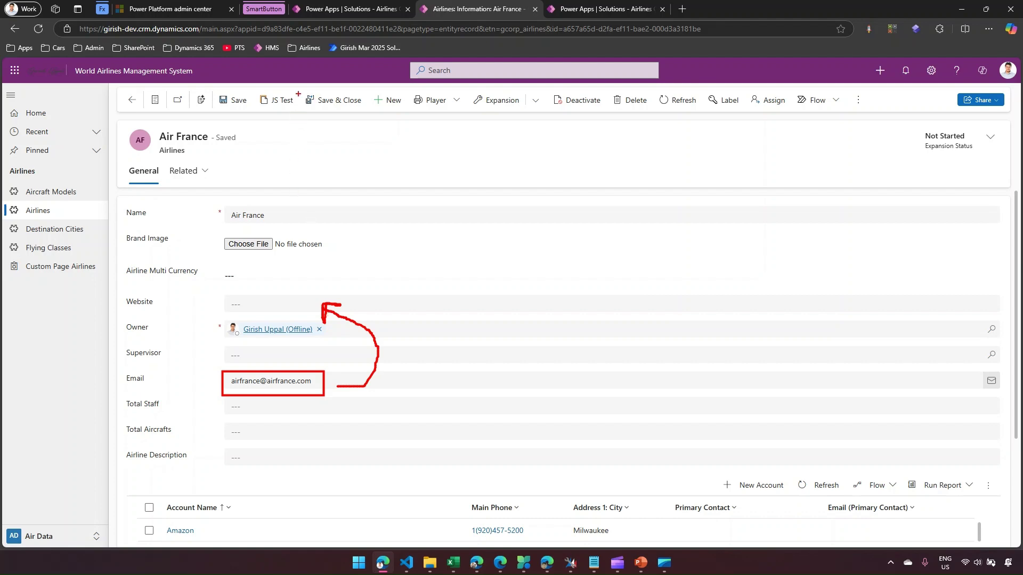
{"action": "mouse_move", "coordinate": [293, 92]}
{"action": "left_mouse_down"}
{"action": "mouse_move", "coordinate": [335, 113]}
{"action": "mouse_move", "coordinate": [292, 90]}
{"action": "mouse_move", "coordinate": [319, 85]}
{"action": "mouse_move", "coordinate": [312, 109]}
{"action": "mouse_move", "coordinate": [325, 112]}
{"action": "left_mouse_up"}
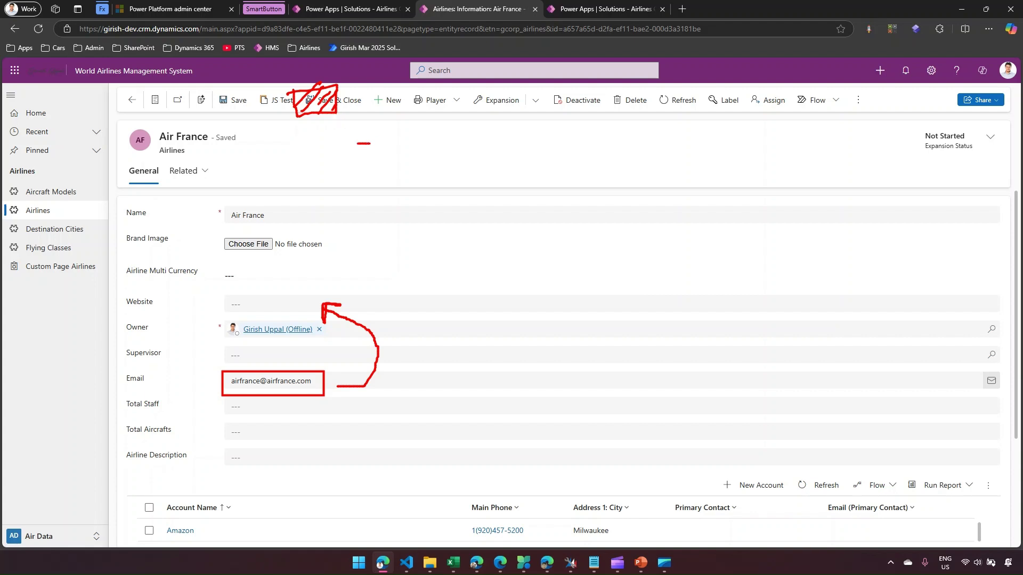
{"action": "left_click_drag", "start_coordinate": [357, 143], "coordinate": [322, 118]}
{"action": "mouse_move", "coordinate": [223, 382]}
{"action": "left_mouse_down"}
{"action": "mouse_move", "coordinate": [196, 319]}
{"action": "mouse_move", "coordinate": [222, 308]}
{"action": "left_mouse_up"}
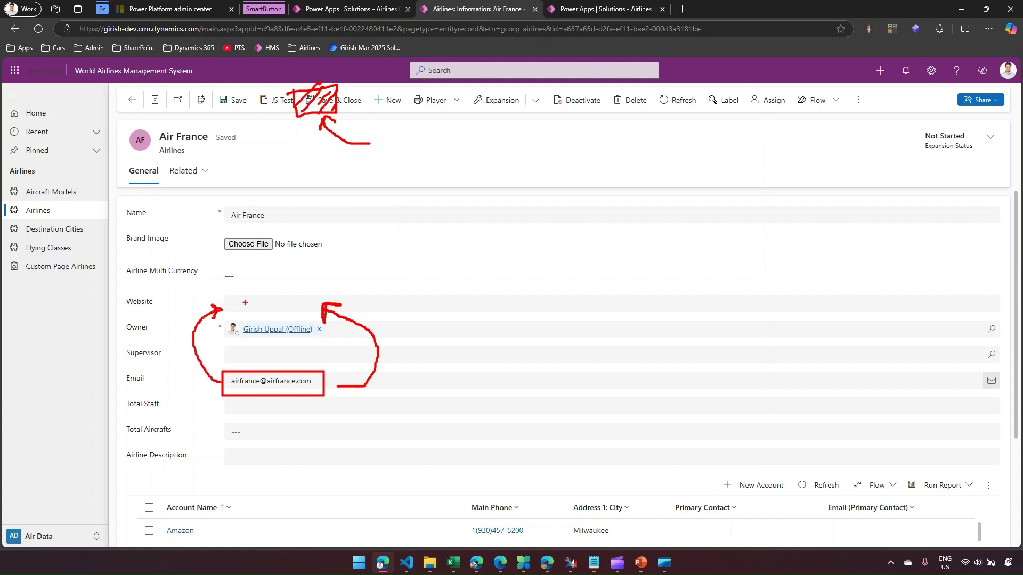
{"action": "key", "text": "Escape"}
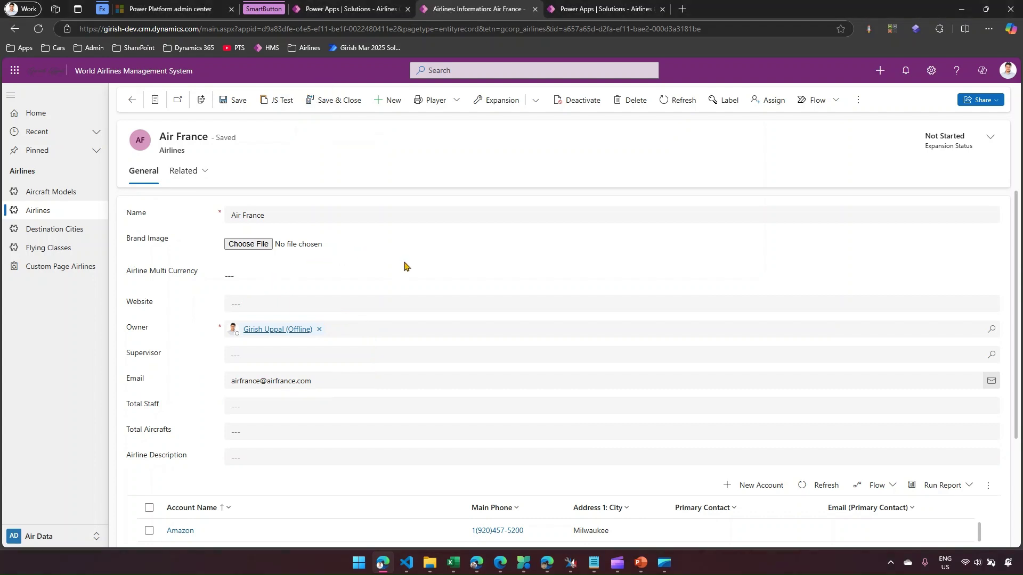
- Check XrmToolBox's Load Solution list, then return to the Airlines Core Solution page in Power Apps
{"action": "left_click", "coordinate": [569, 565]}
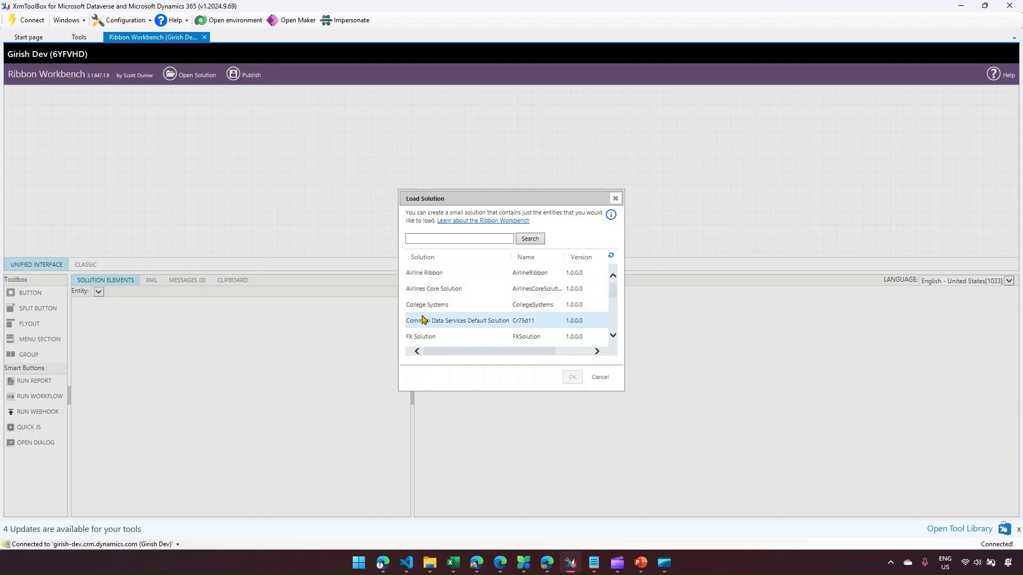
{"action": "left_click", "coordinate": [381, 560]}
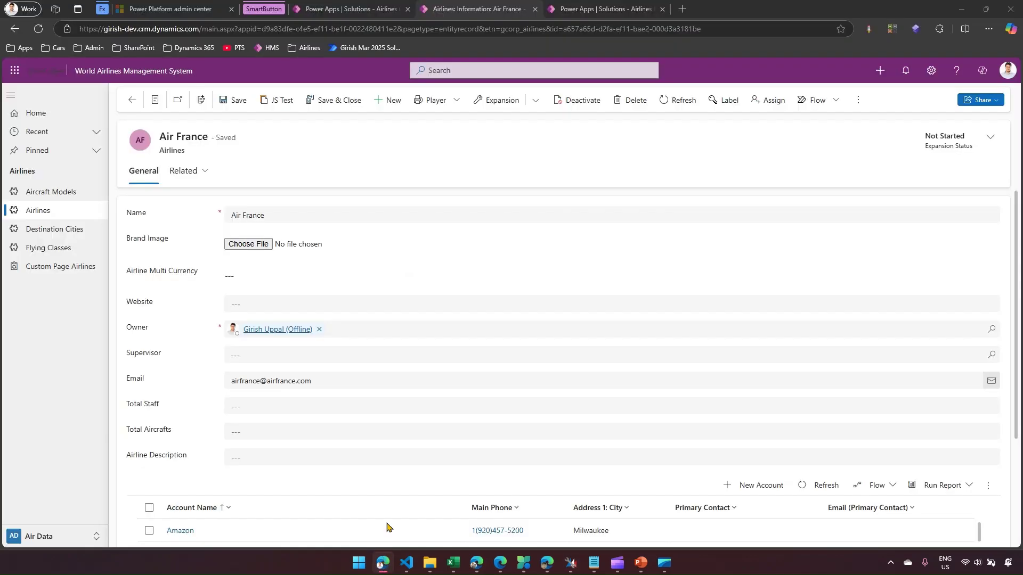
{"action": "left_click", "coordinate": [602, 8]}
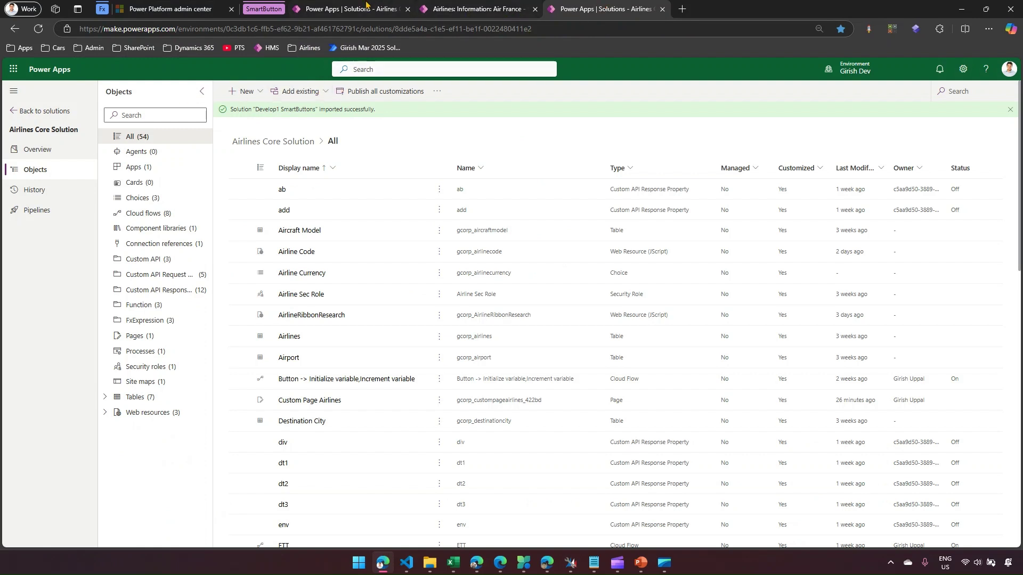
- Open the Airline Ribbon solution from the solutions list and show its Add existing component choices
{"action": "left_click", "coordinate": [366, 6]}
{"action": "left_click", "coordinate": [577, 6]}
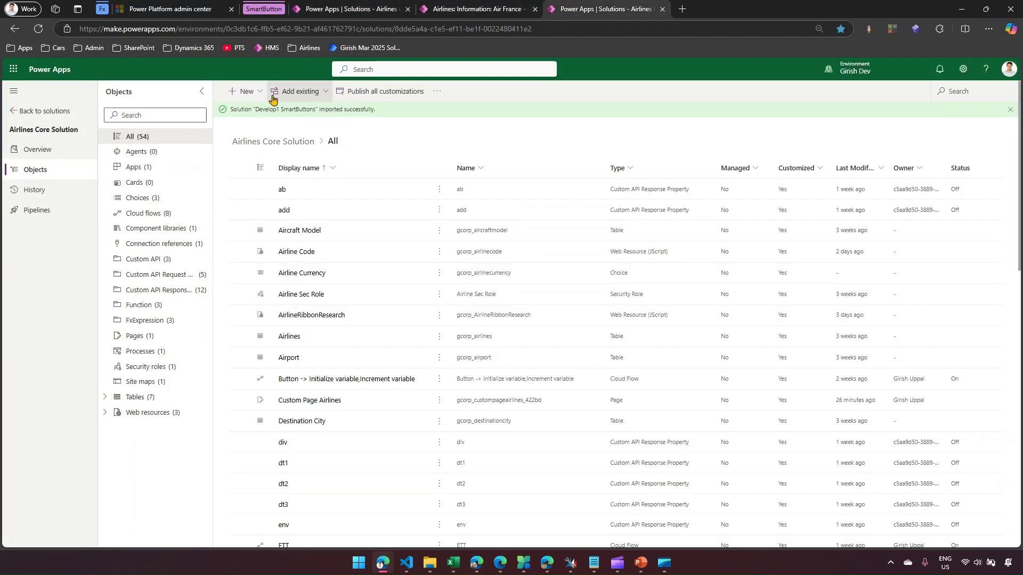
{"action": "left_click", "coordinate": [52, 113]}
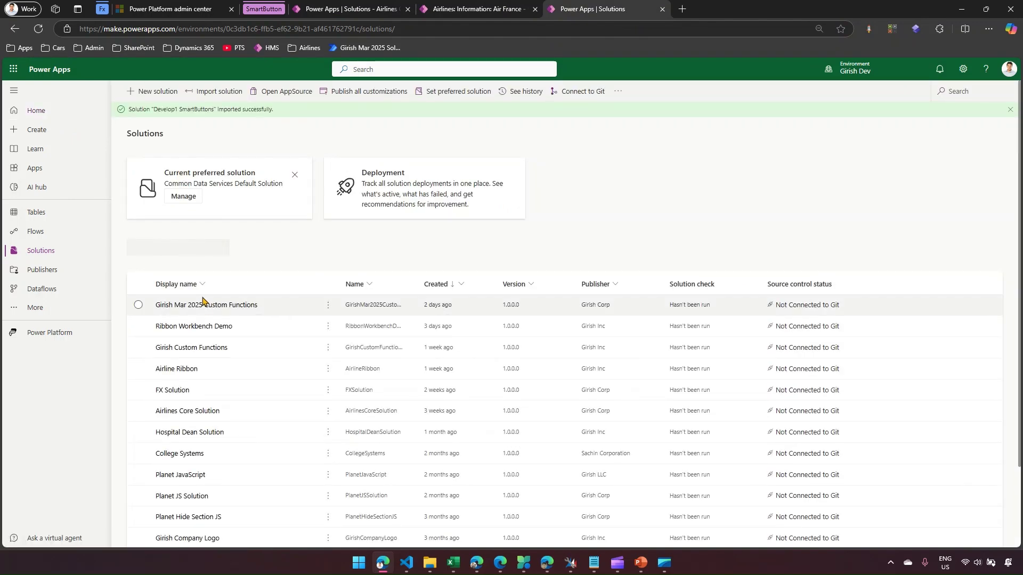
{"action": "left_click", "coordinate": [185, 364]}
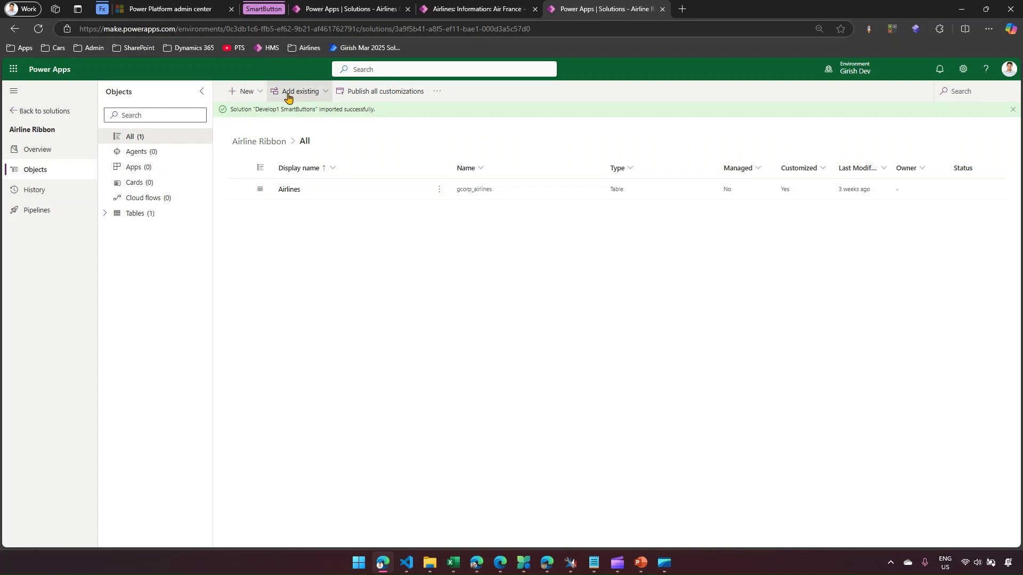
{"action": "left_click", "coordinate": [307, 95]}
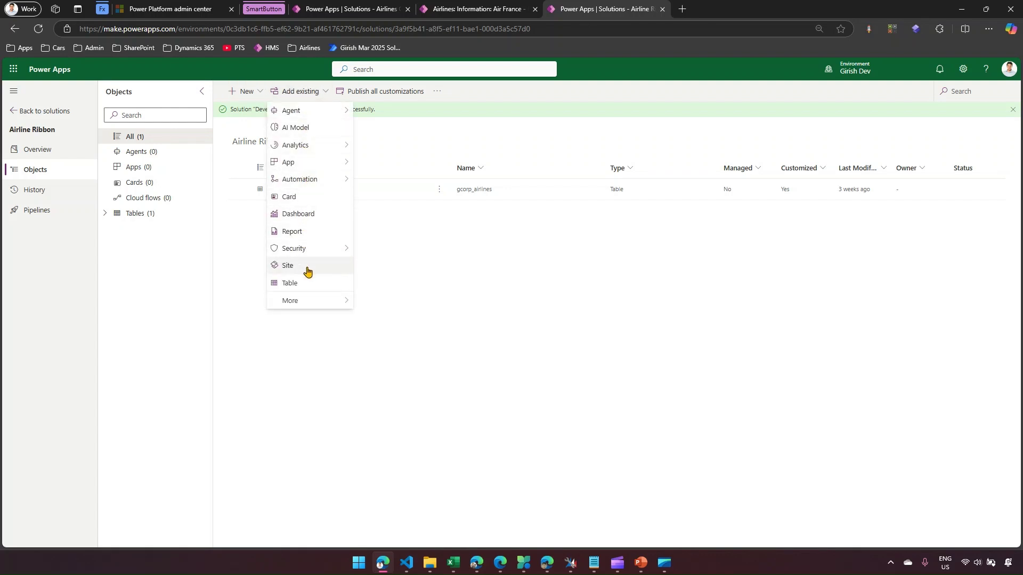
{"action": "left_click", "coordinate": [311, 286]}
{"action": "left_click", "coordinate": [964, 106]}
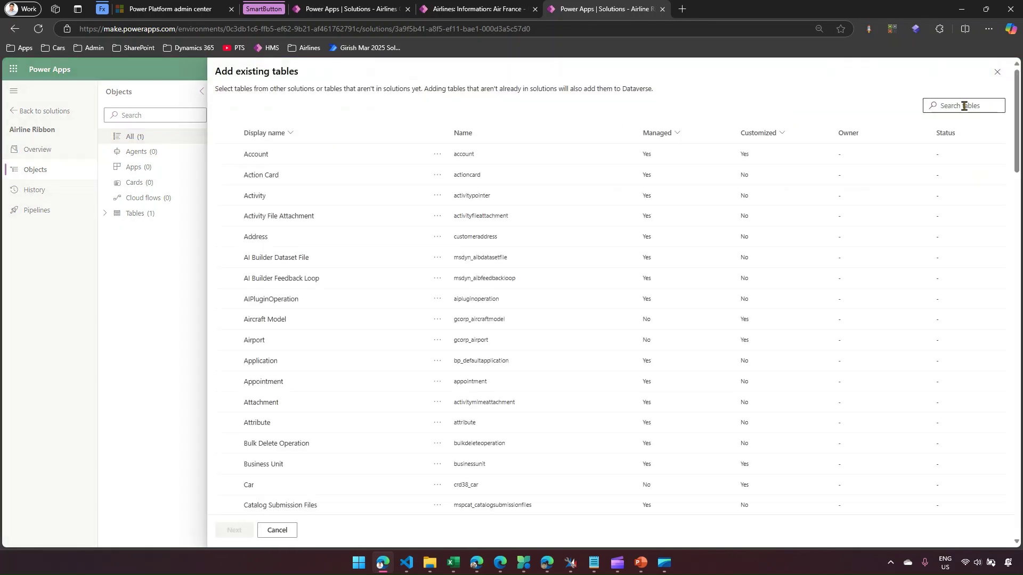
{"action": "type", "text": "airport"}
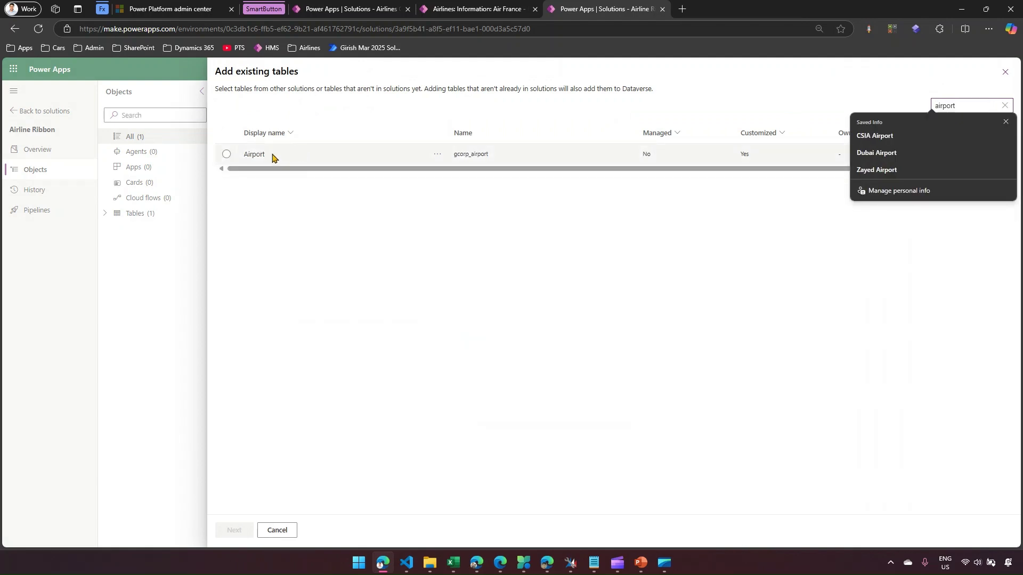
{"action": "left_click", "coordinate": [226, 155]}
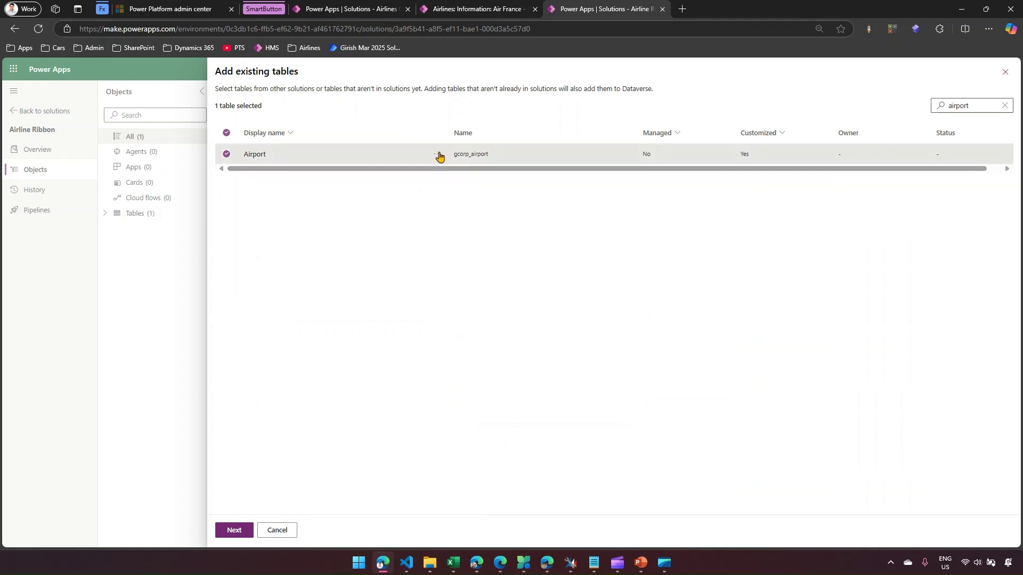
{"action": "left_click", "coordinate": [234, 530]}
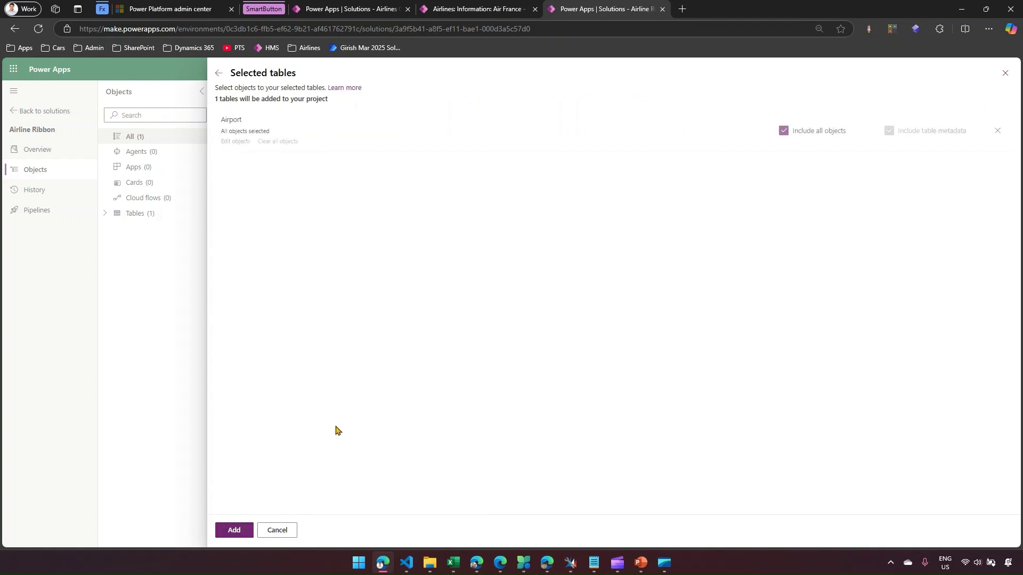
{"action": "left_click", "coordinate": [783, 131]}
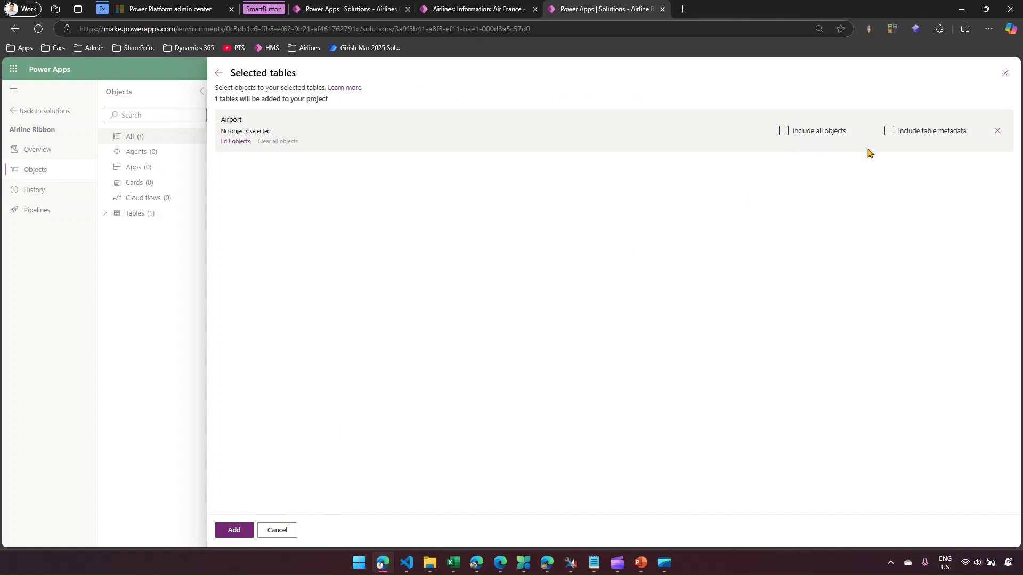
{"action": "left_click", "coordinate": [291, 535]}
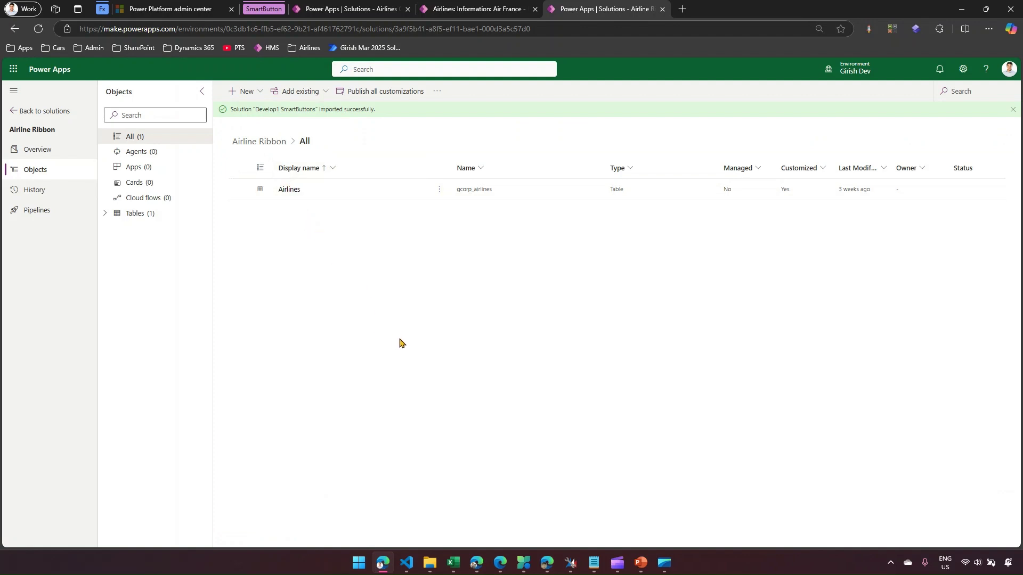
{"action": "left_click", "coordinate": [571, 564]}
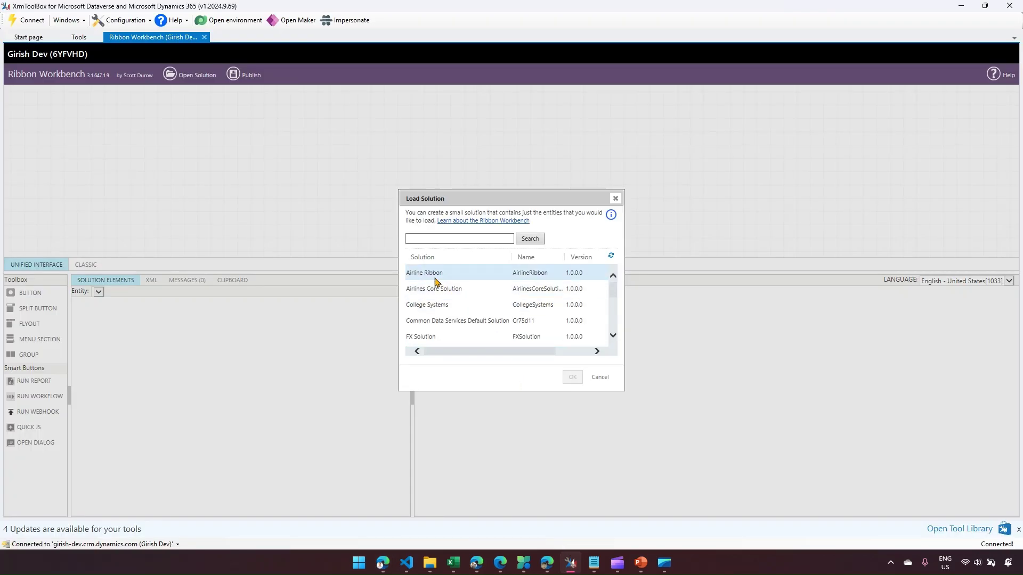
- Select Airline Ribbon in the Load Solution dialog and load it with OK
{"action": "left_click", "coordinate": [435, 277]}
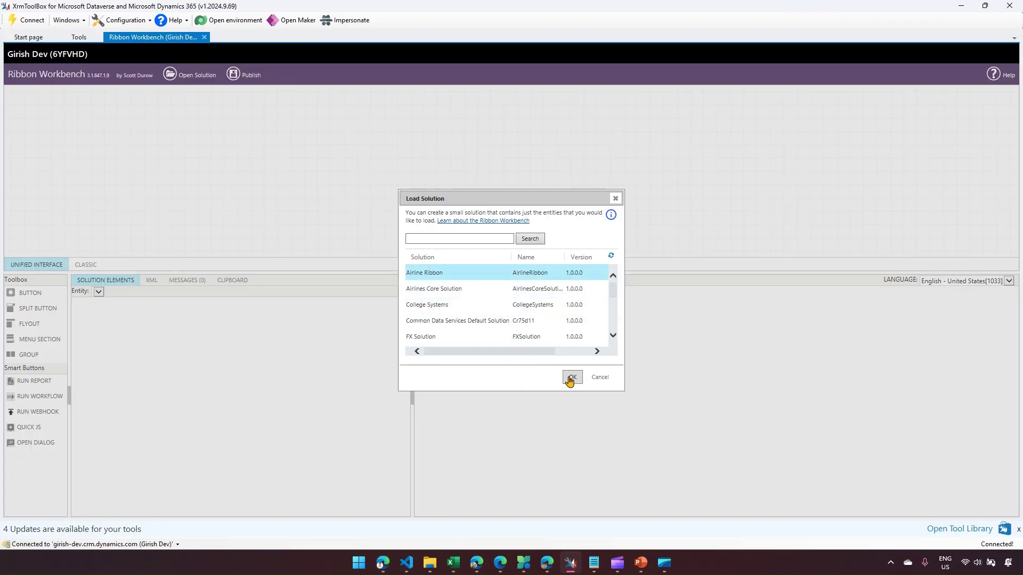
{"action": "left_click", "coordinate": [570, 378]}
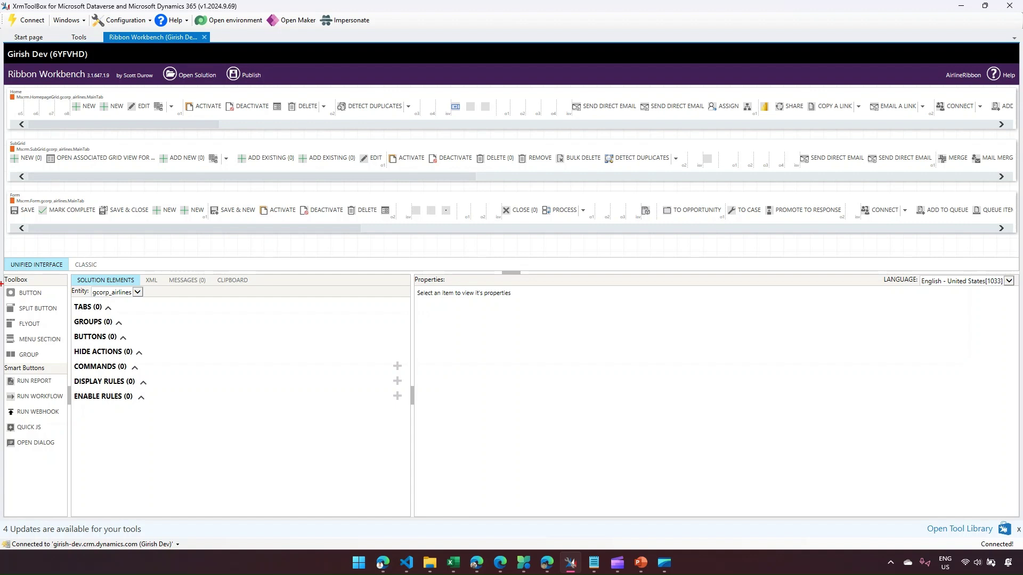
- Mark up the basic ribbon elements and smart button types, including Run Workflow, then return to the browser
{"action": "mouse_move", "coordinate": [1, 283]}
{"action": "left_mouse_down"}
{"action": "mouse_move", "coordinate": [46, 356]}
{"action": "mouse_move", "coordinate": [65, 361]}
{"action": "left_mouse_up"}
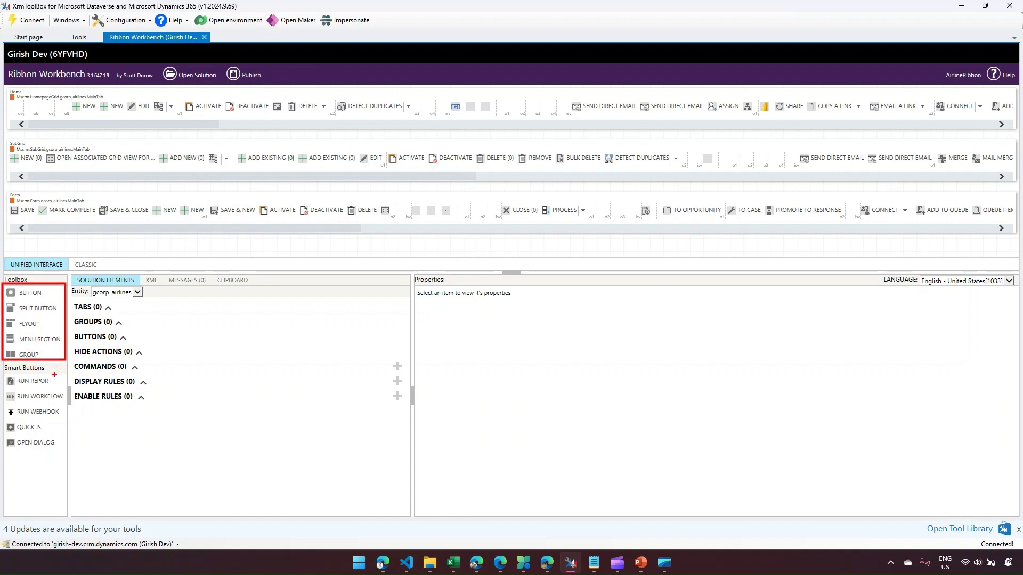
{"action": "left_click_drag", "start_coordinate": [5, 375], "coordinate": [70, 466]}
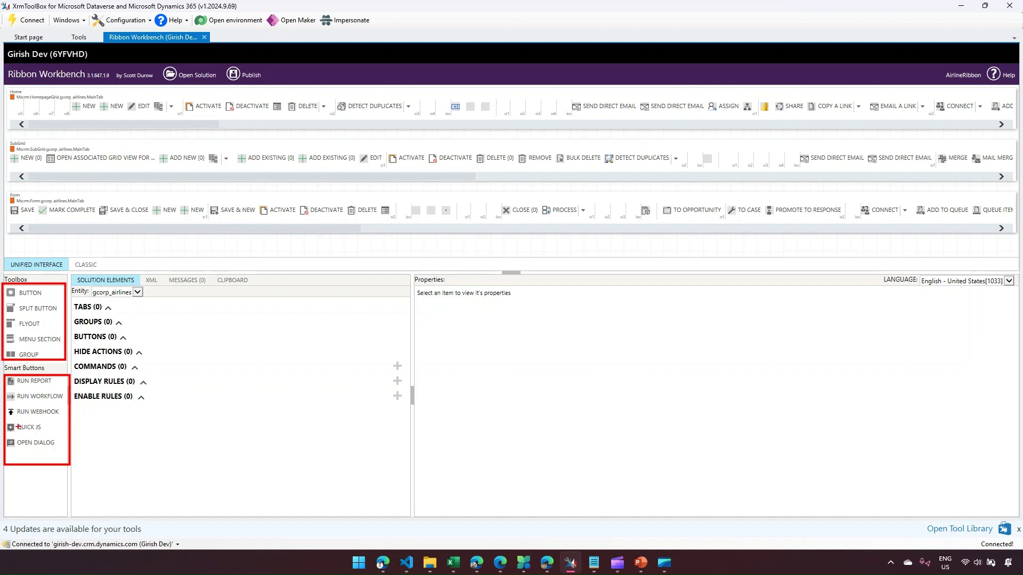
{"action": "left_click_drag", "start_coordinate": [2, 391], "coordinate": [67, 409]}
{"action": "mouse_move", "coordinate": [6, 369]}
{"action": "left_mouse_down"}
{"action": "mouse_move", "coordinate": [66, 472]}
{"action": "mouse_move", "coordinate": [46, 401]}
{"action": "mouse_move", "coordinate": [65, 432]}
{"action": "left_mouse_up"}
{"action": "left_click_drag", "start_coordinate": [37, 378], "coordinate": [76, 424]}
{"action": "left_click_drag", "start_coordinate": [8, 405], "coordinate": [30, 456]}
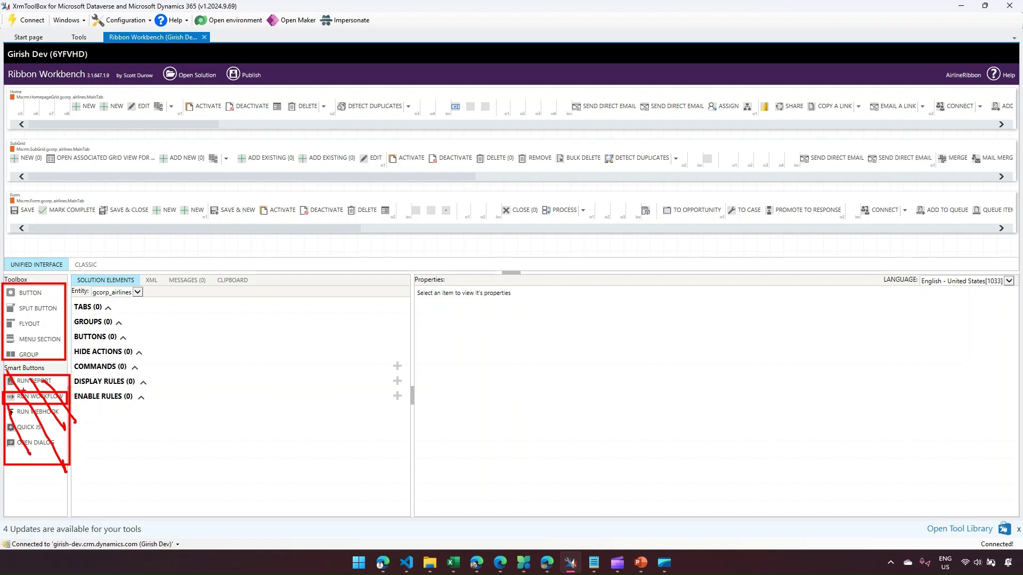
{"action": "key", "text": "Escape"}
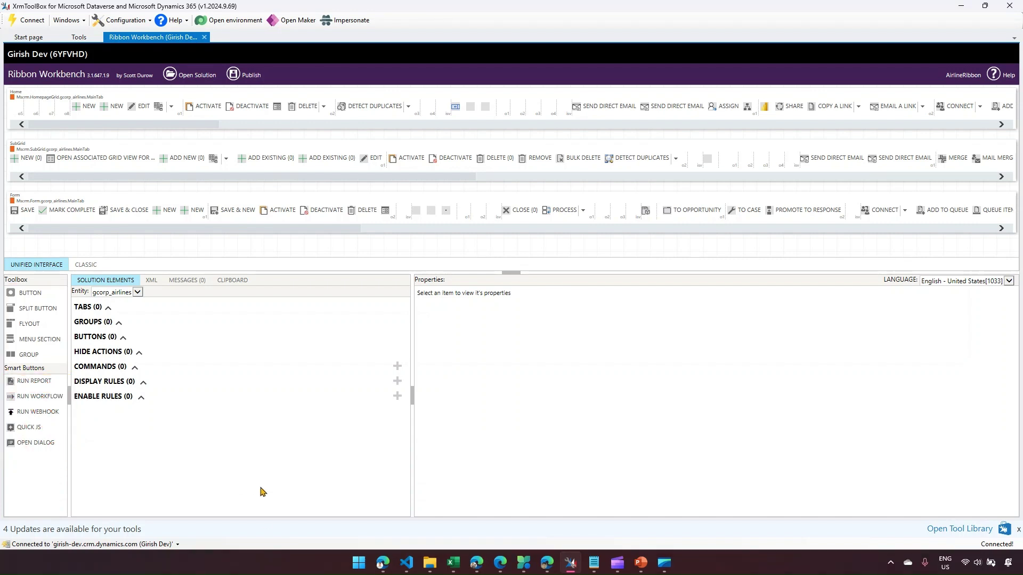
{"action": "left_click", "coordinate": [380, 563]}
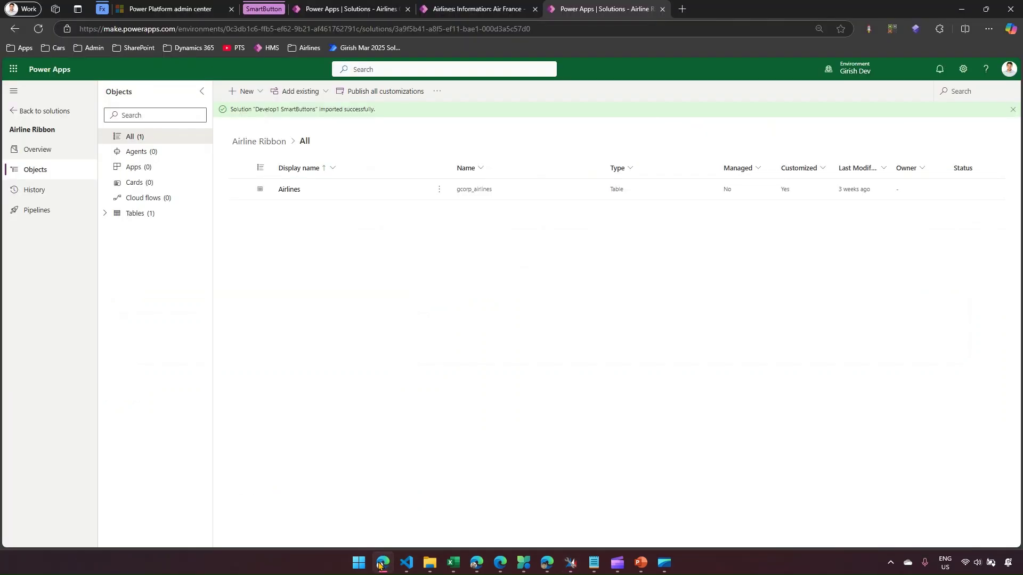
{"action": "left_click", "coordinate": [263, 8]}
{"action": "left_click", "coordinate": [315, 8]}
{"action": "scroll", "coordinate": [299, 196], "scroll_direction": "up", "scroll_amount": 15}
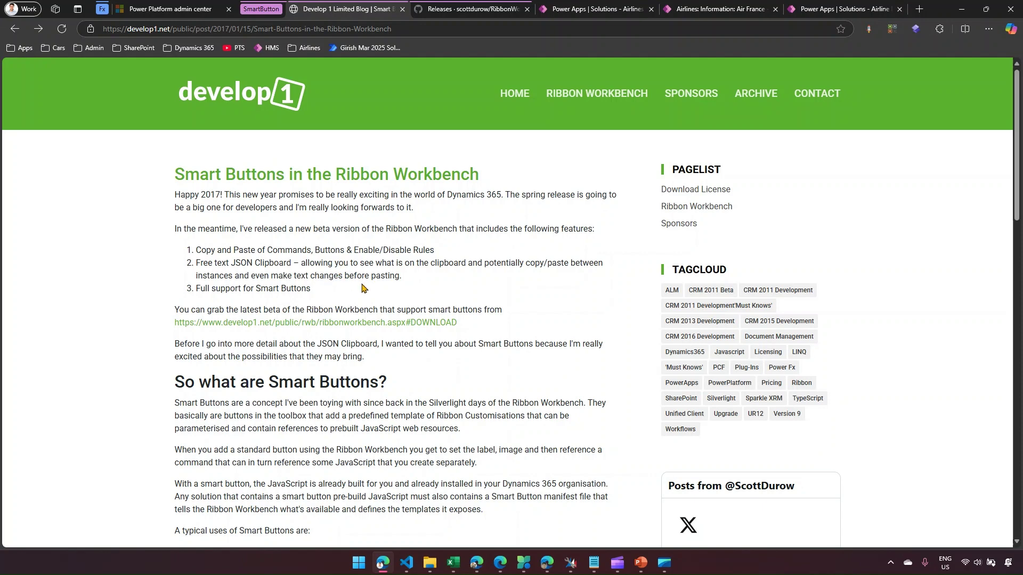
{"action": "scroll", "coordinate": [359, 292], "scroll_direction": "down", "scroll_amount": 3}
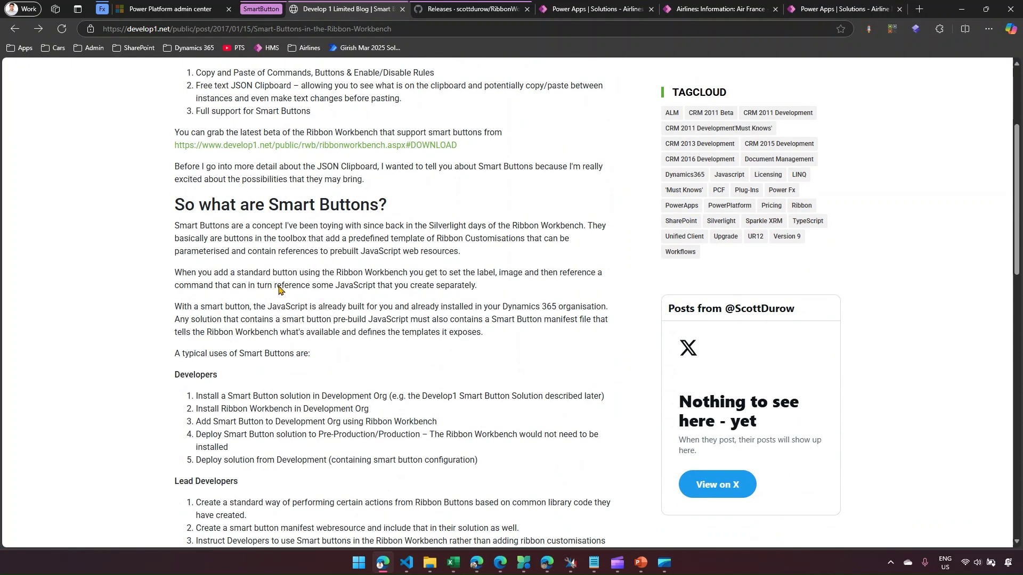
{"action": "left_click", "coordinate": [235, 398]}
{"action": "scroll", "coordinate": [323, 399], "scroll_direction": "down", "scroll_amount": 6}
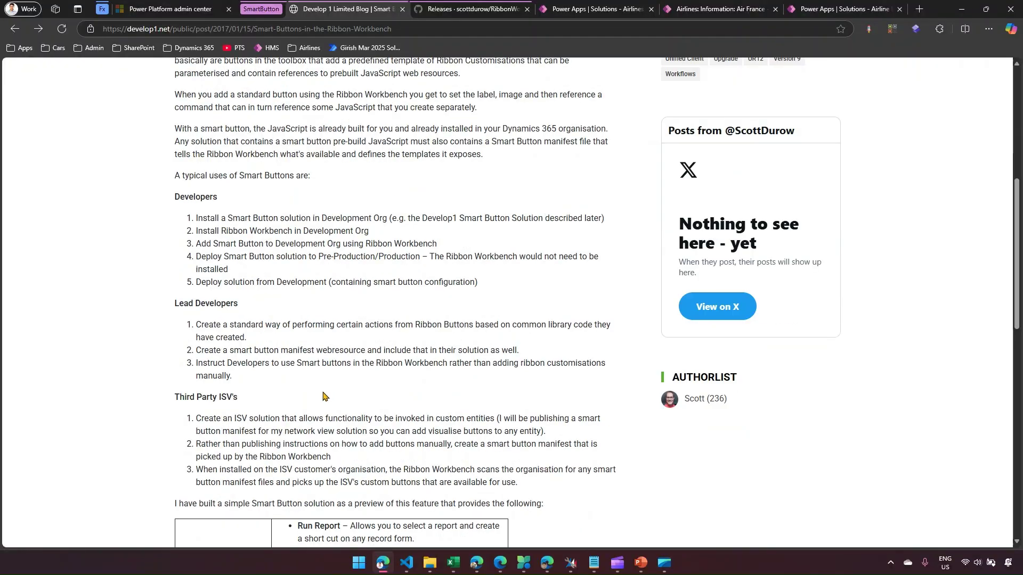
{"action": "scroll", "coordinate": [324, 400], "scroll_direction": "down", "scroll_amount": 1}
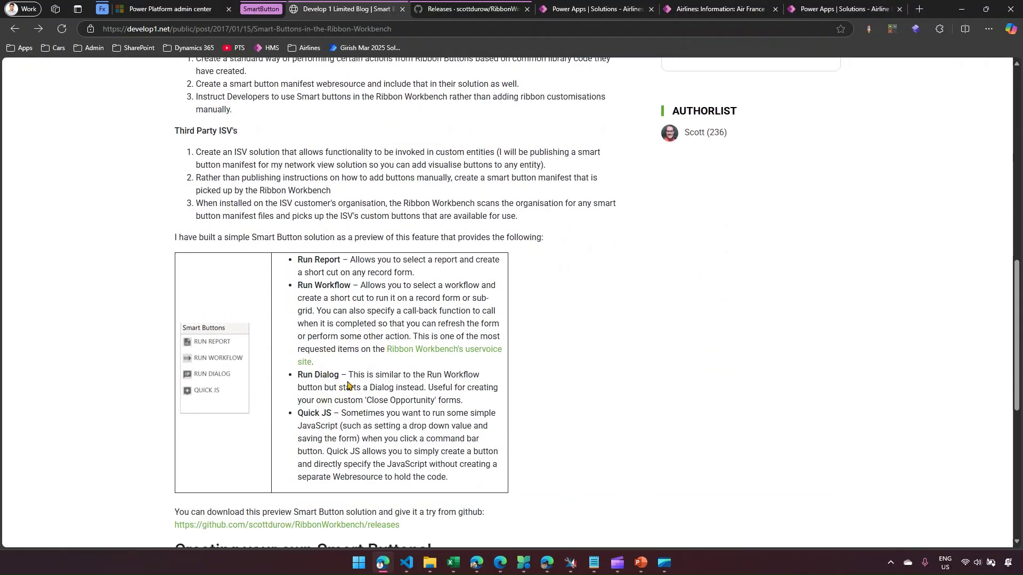
{"action": "left_click", "coordinate": [463, 12]}
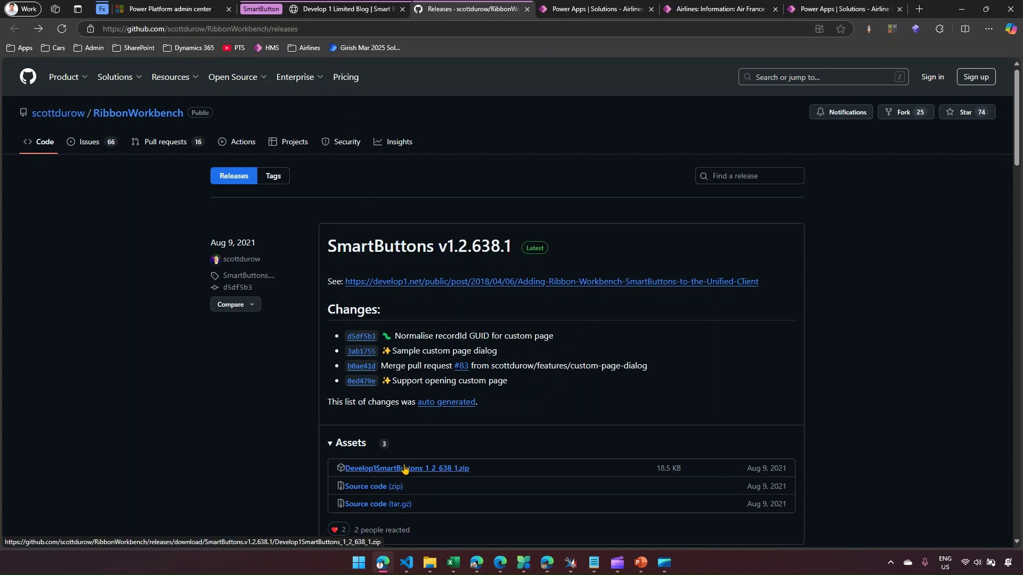
{"action": "left_click", "coordinate": [831, 9]}
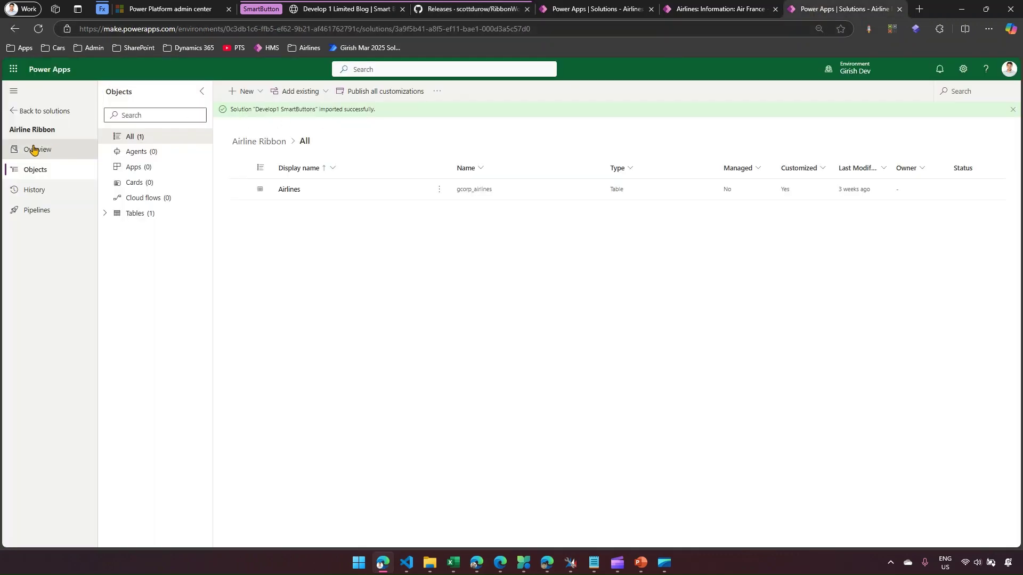
- Filter the solutions to Managed to find Develop1 SmartButtons, then return to XrmToolBox
{"action": "left_click", "coordinate": [48, 110]}
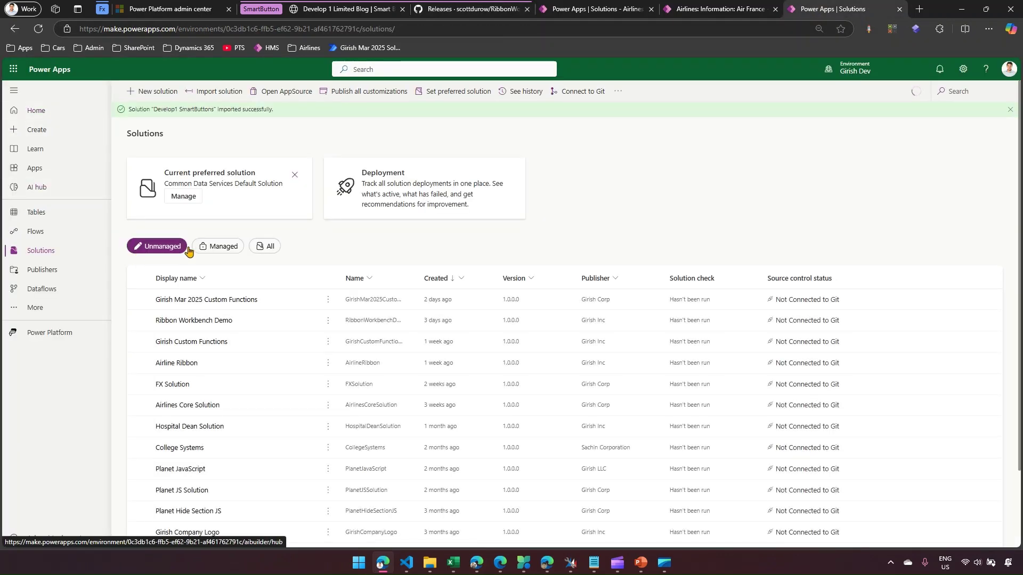
{"action": "left_click", "coordinate": [217, 246]}
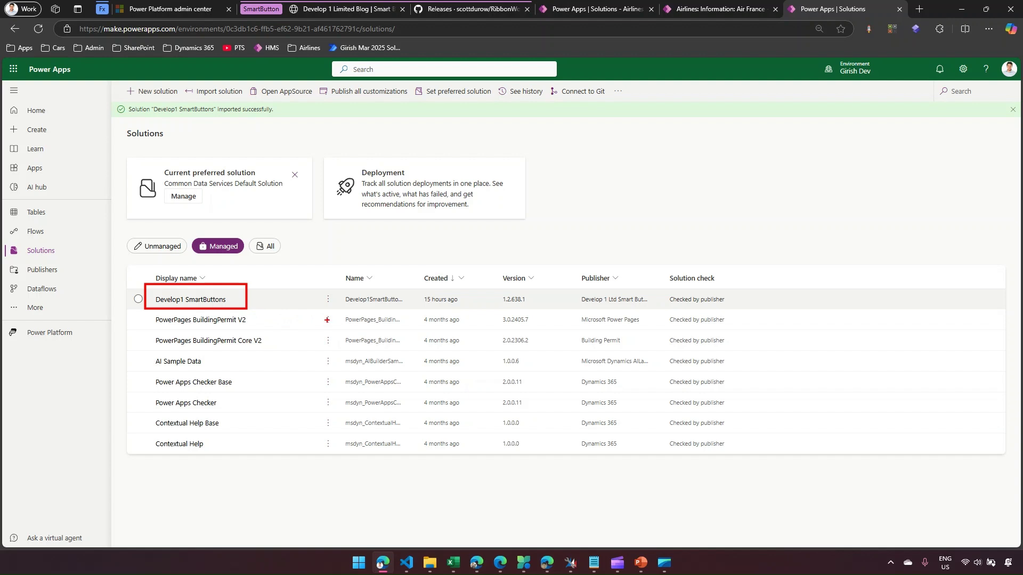
{"action": "left_click_drag", "start_coordinate": [836, 59], "coordinate": [897, 82]}
{"action": "left_click", "coordinate": [570, 563]}
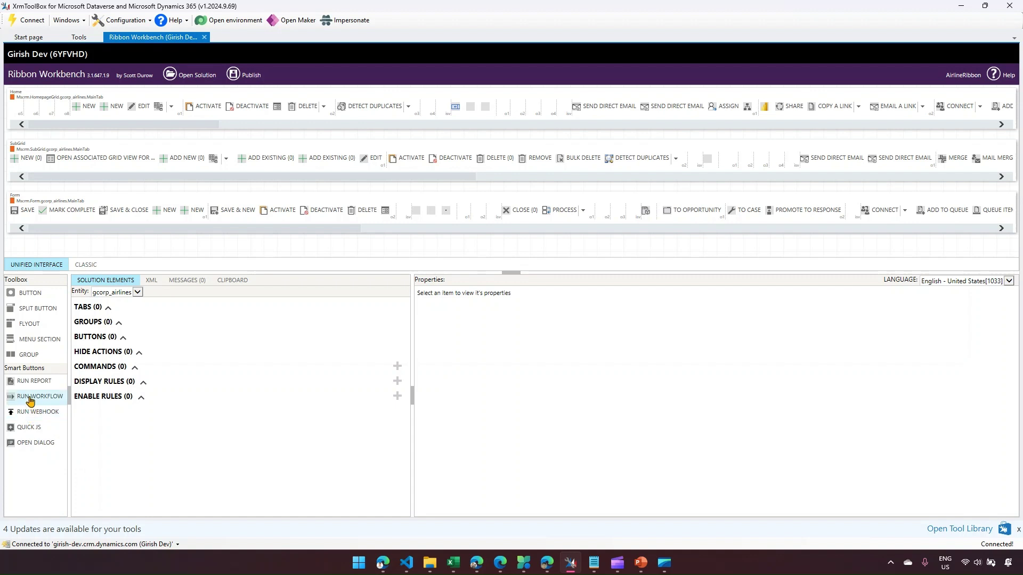
- Drop a Run Workflow smart button onto the Airlines form ribbon and enlarge its settings dialog
{"action": "mouse_move", "coordinate": [31, 401]}
{"action": "left_mouse_down"}
{"action": "mouse_move", "coordinate": [88, 375]}
{"action": "mouse_move", "coordinate": [164, 292]}
{"action": "mouse_move", "coordinate": [259, 220]}
{"action": "left_mouse_up"}
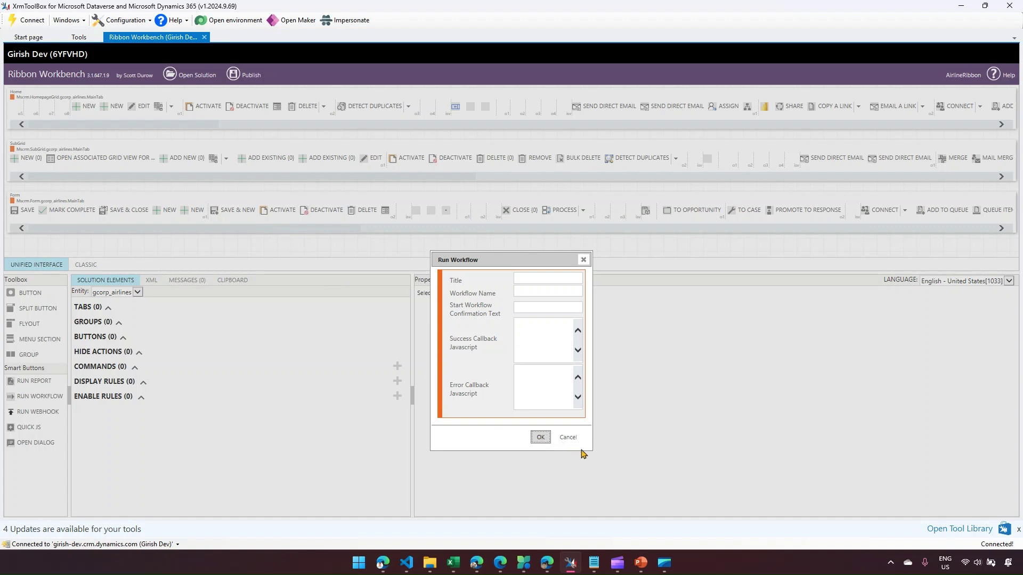
{"action": "left_click_drag", "start_coordinate": [592, 449], "coordinate": [814, 452]}
{"action": "left_click", "coordinate": [551, 277]}
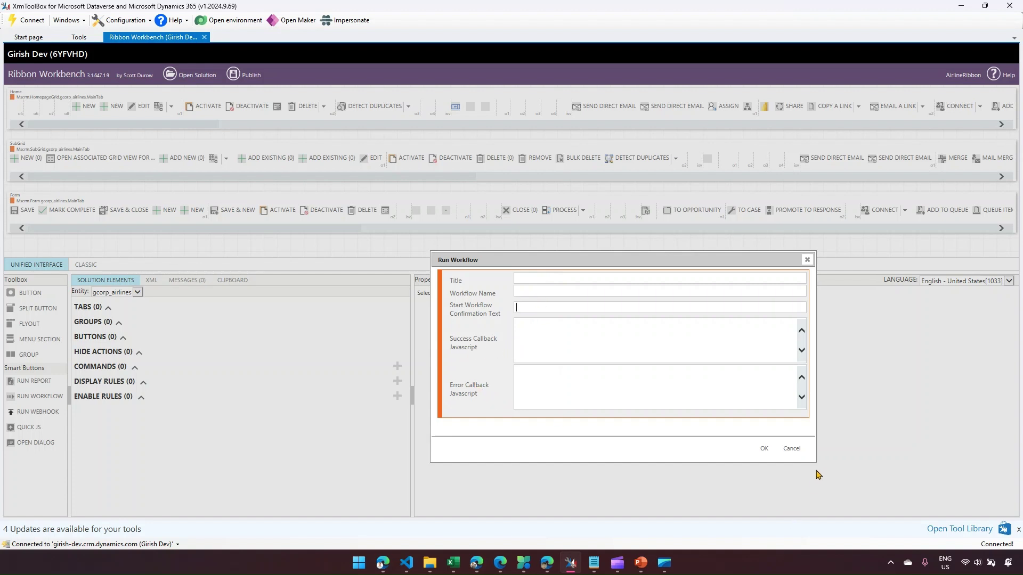
{"action": "left_click_drag", "start_coordinate": [813, 461], "coordinate": [877, 485]}
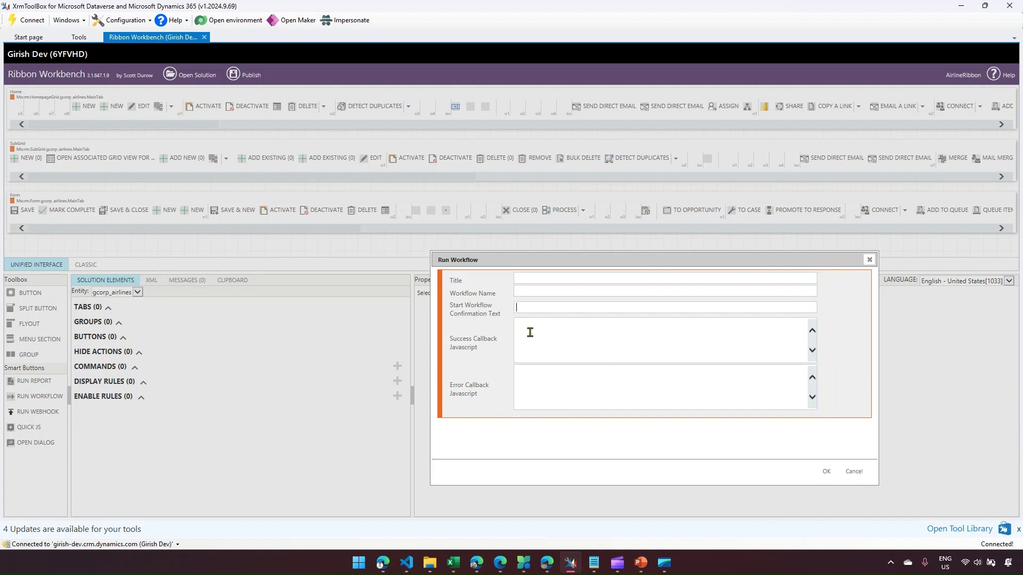
{"action": "mouse_move", "coordinate": [533, 336]}
{"action": "left_mouse_down"}
{"action": "mouse_move", "coordinate": [557, 348]}
{"action": "mouse_move", "coordinate": [569, 391]}
{"action": "left_mouse_up"}
{"action": "key", "text": "Escape"}
- Enter title 'Replicate Email in to Website', workflow WFEmail2Website and a confirmation message, then copy the workflow name
{"action": "left_click", "coordinate": [536, 278]}
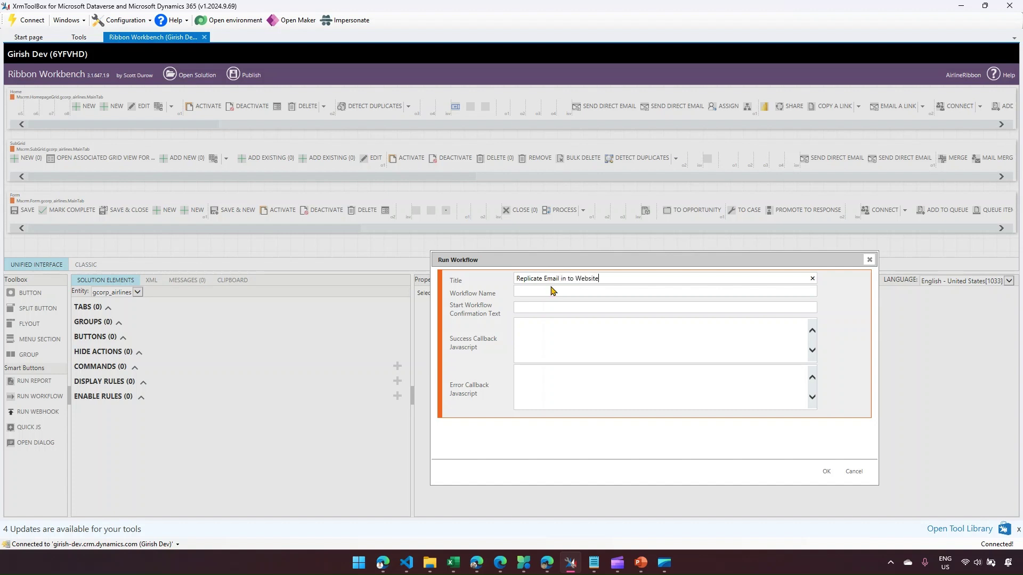
{"action": "left_click", "coordinate": [552, 290]}
{"action": "left_click_drag", "start_coordinate": [571, 292], "coordinate": [517, 291]}
{"action": "left_click", "coordinate": [524, 306]}
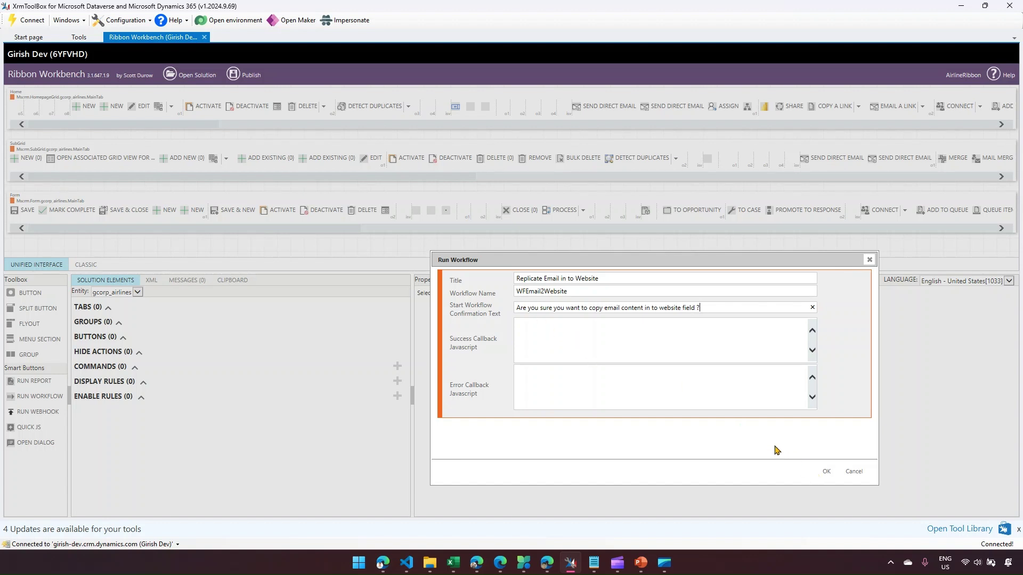
{"action": "left_click_drag", "start_coordinate": [580, 293], "coordinate": [507, 287]}
{"action": "key", "text": "ctrl+c"}
{"action": "left_click", "coordinate": [382, 563]}
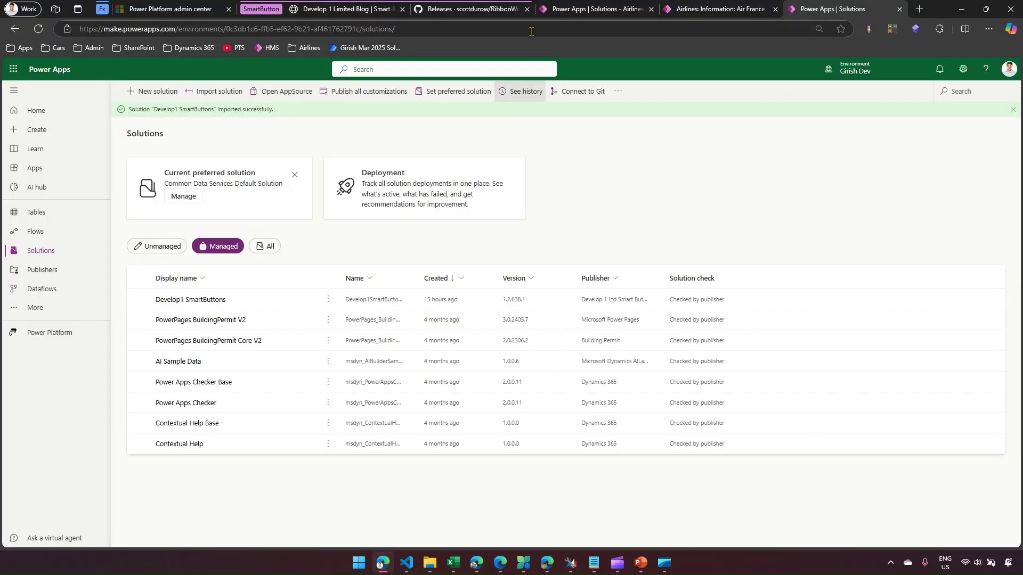
- Open the unmanaged Airlines Core Solution and choose New > Automation > Process > Workflow
{"action": "left_click", "coordinate": [611, 11]}
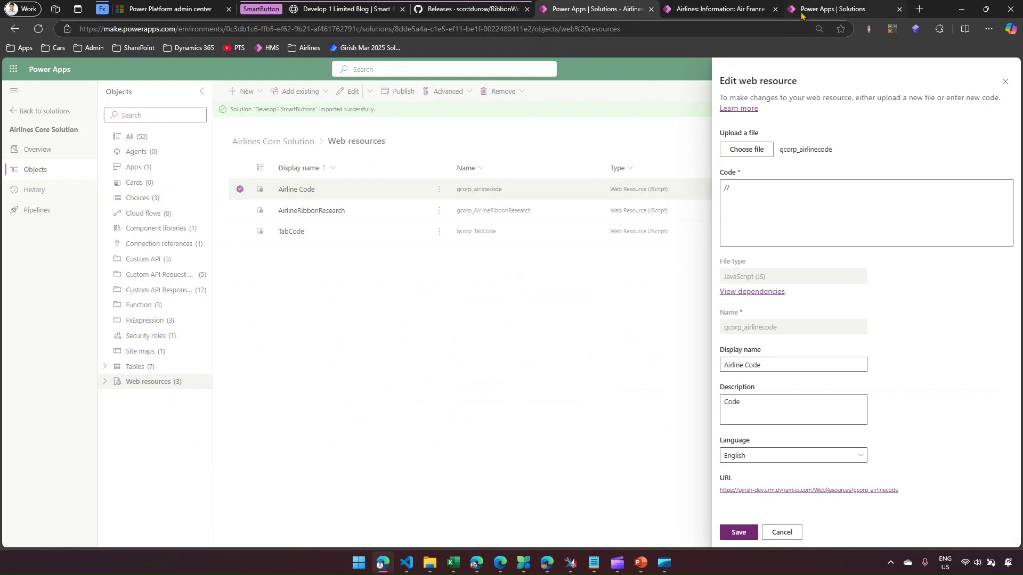
{"action": "left_click", "coordinate": [831, 9]}
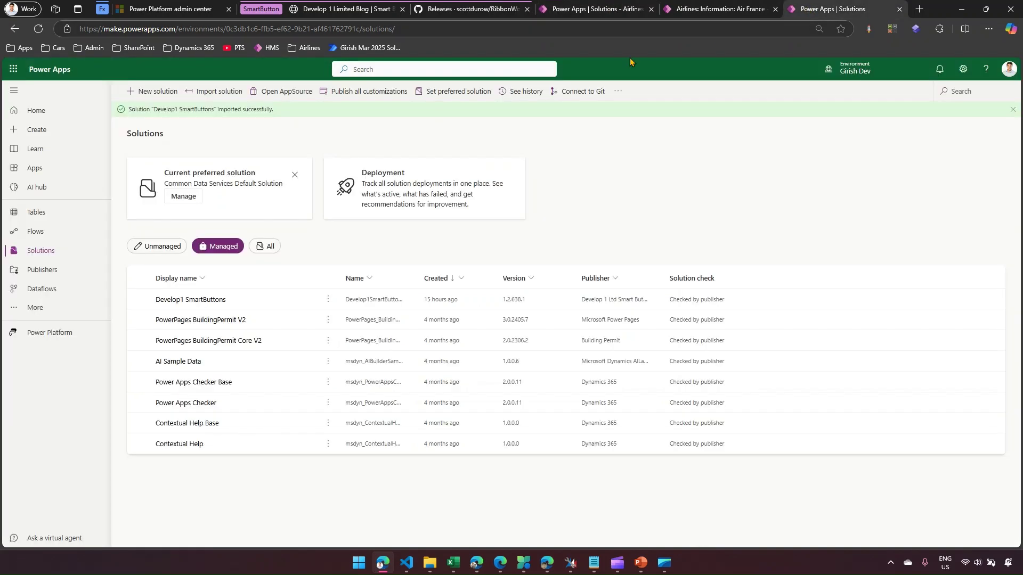
{"action": "left_click", "coordinate": [160, 251]}
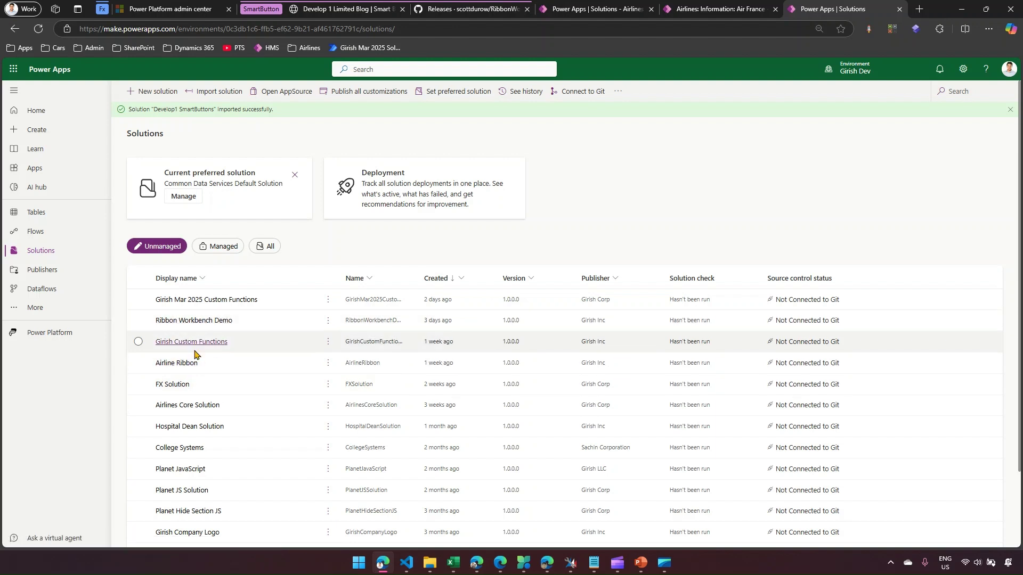
{"action": "left_click", "coordinate": [189, 408]}
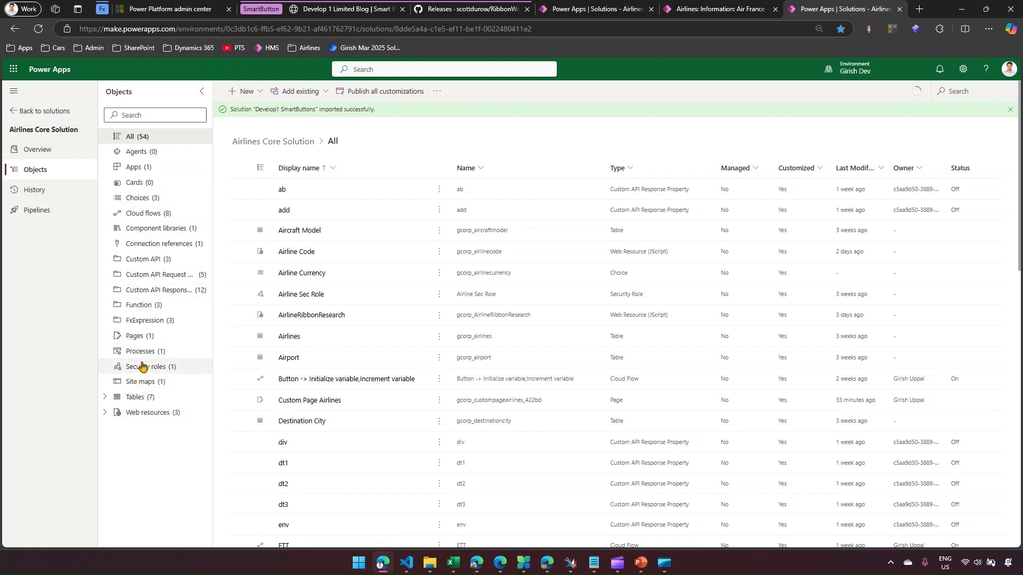
{"action": "left_click", "coordinate": [242, 91]}
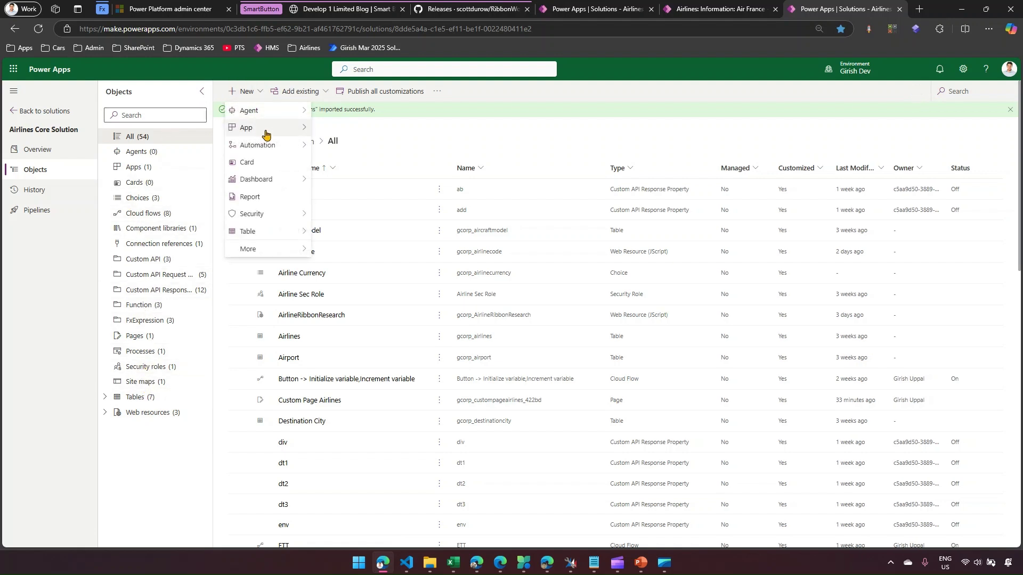
{"action": "mouse_move", "coordinate": [269, 146]}
{"action": "mouse_move", "coordinate": [364, 236]}
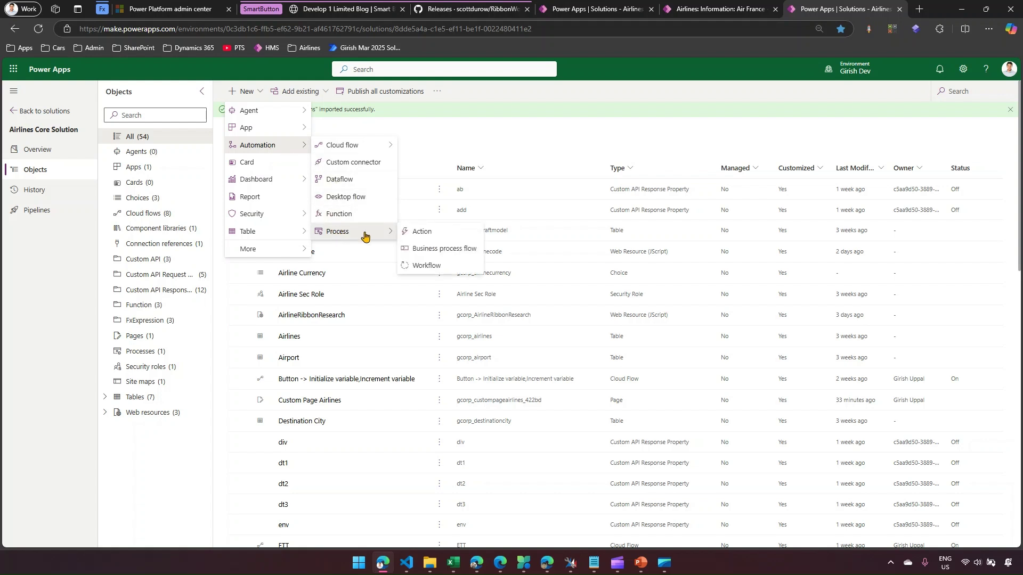
{"action": "left_click", "coordinate": [421, 266]}
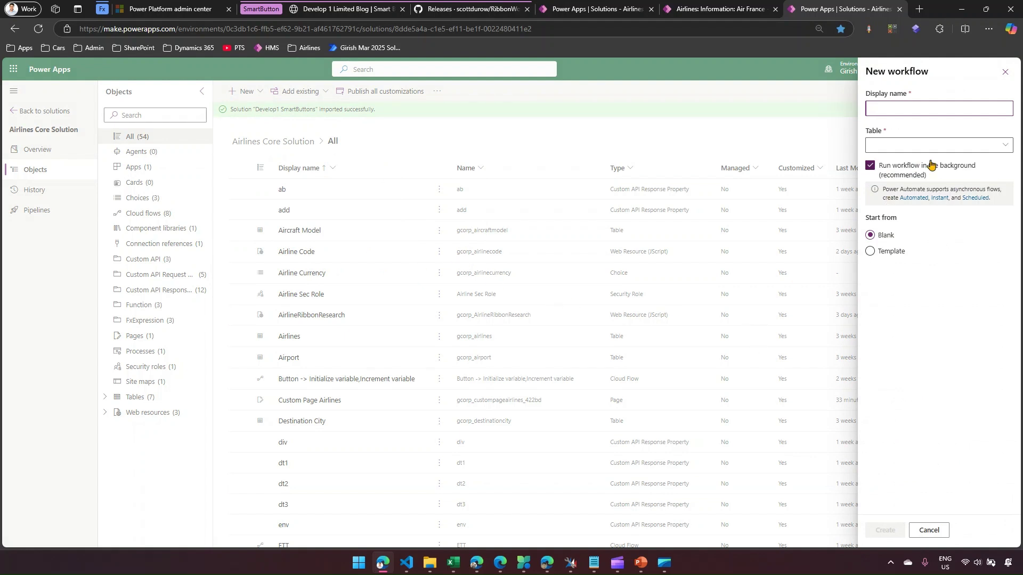
- Turn off background running and paste WFEmail2Website as the workflow's display name
{"action": "left_click", "coordinate": [870, 166]}
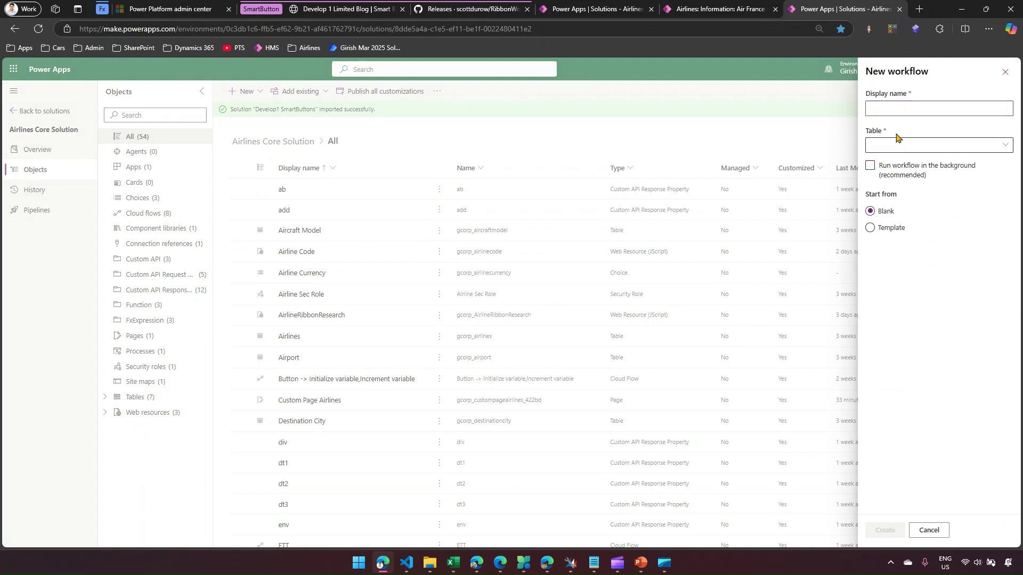
{"action": "left_click", "coordinate": [885, 107]}
{"action": "key", "text": "ctrl+v"}
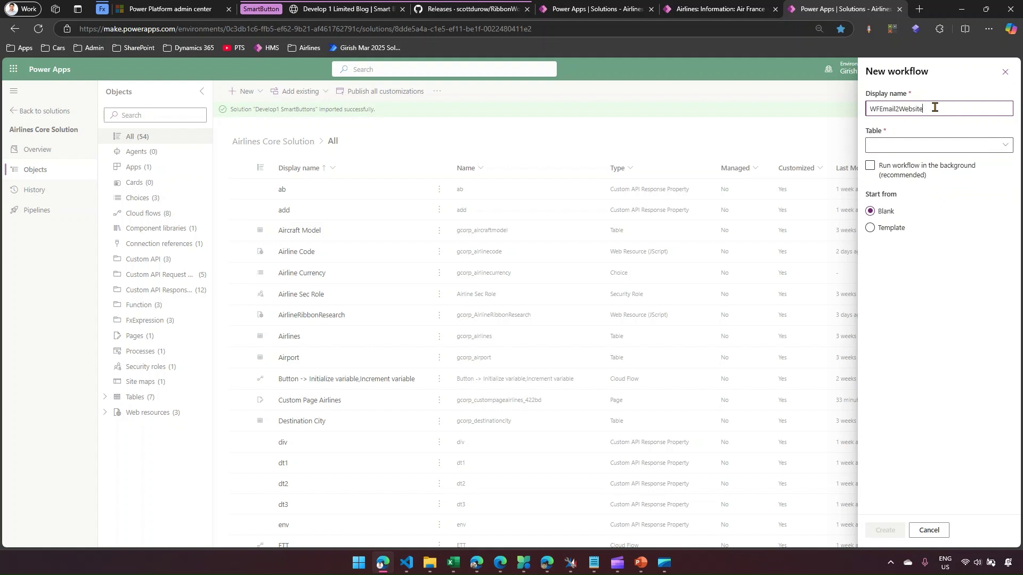
{"action": "left_click_drag", "start_coordinate": [935, 108], "coordinate": [867, 108]}
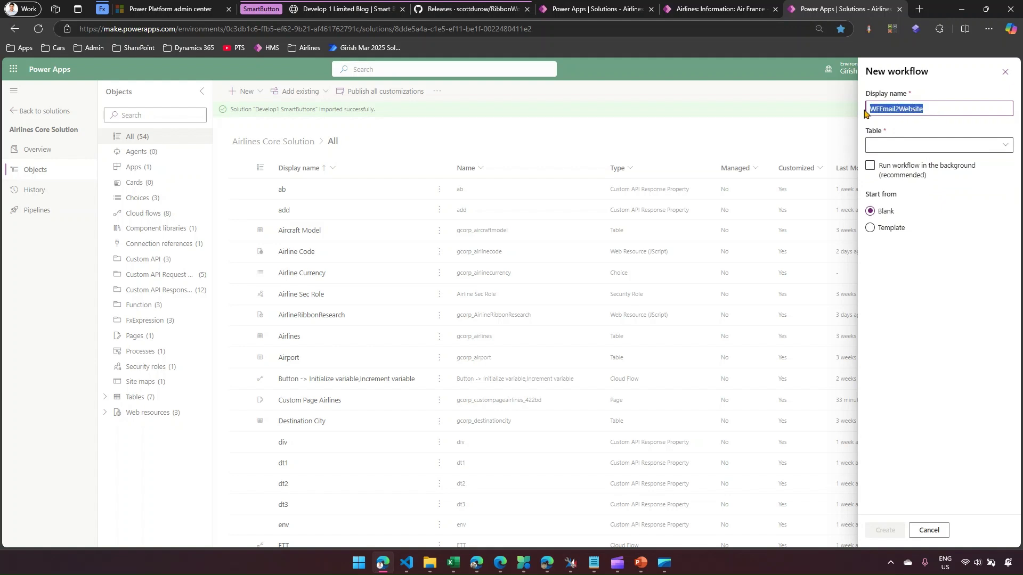
- Choose Airlines as the workflow's table and create the workflow
{"action": "left_click", "coordinate": [915, 144]}
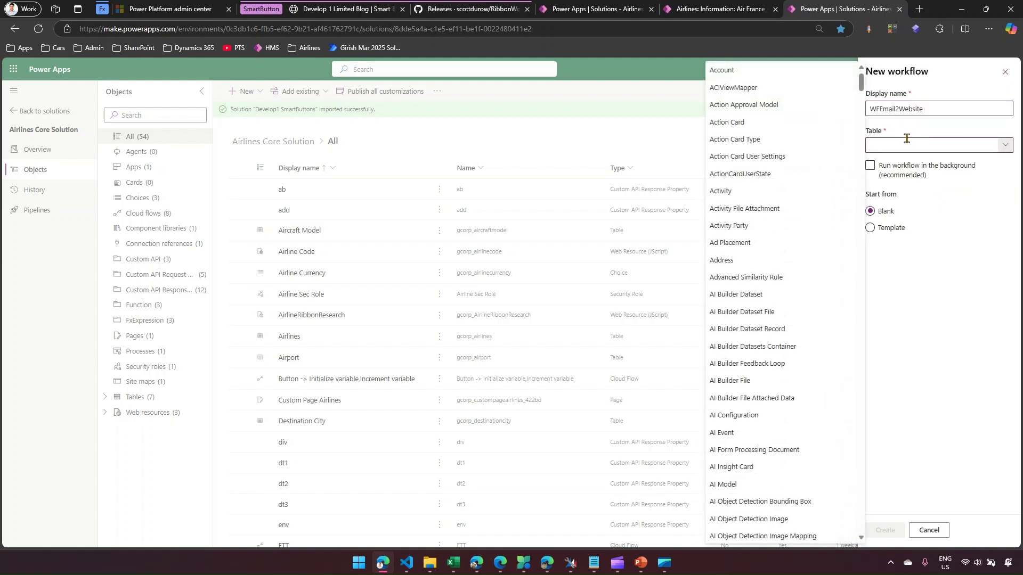
{"action": "type", "text": "Account"}
{"action": "scroll", "coordinate": [756, 386], "scroll_direction": "down", "scroll_amount": 3}
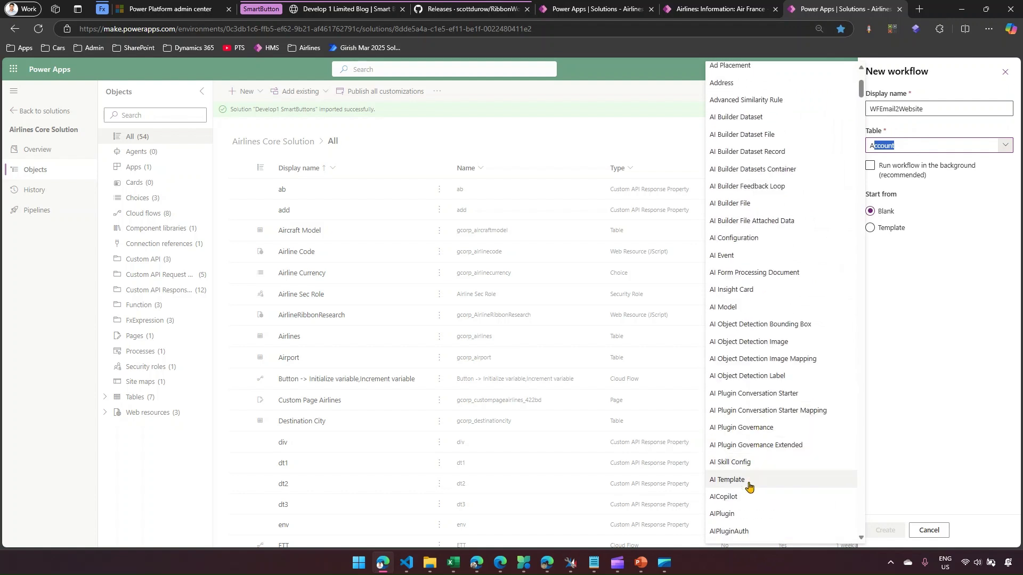
{"action": "scroll", "coordinate": [745, 479], "scroll_direction": "down", "scroll_amount": 5}
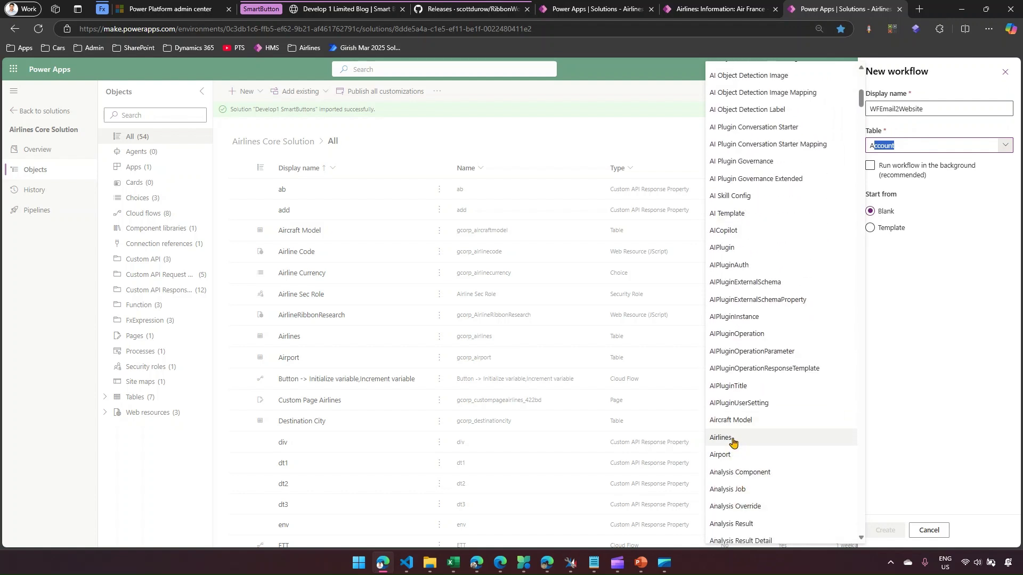
{"action": "left_click", "coordinate": [732, 442]}
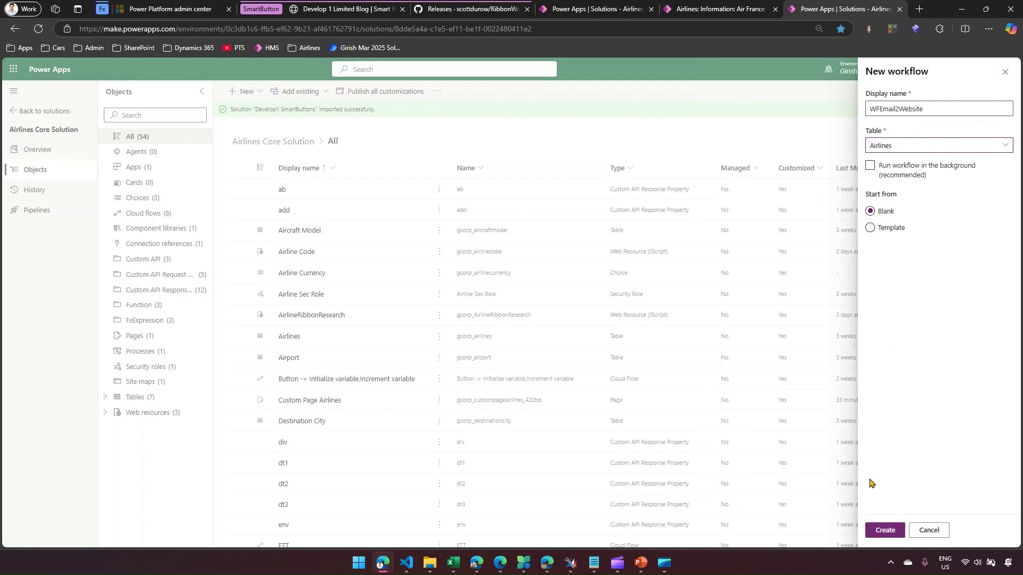
{"action": "left_click", "coordinate": [885, 530]}
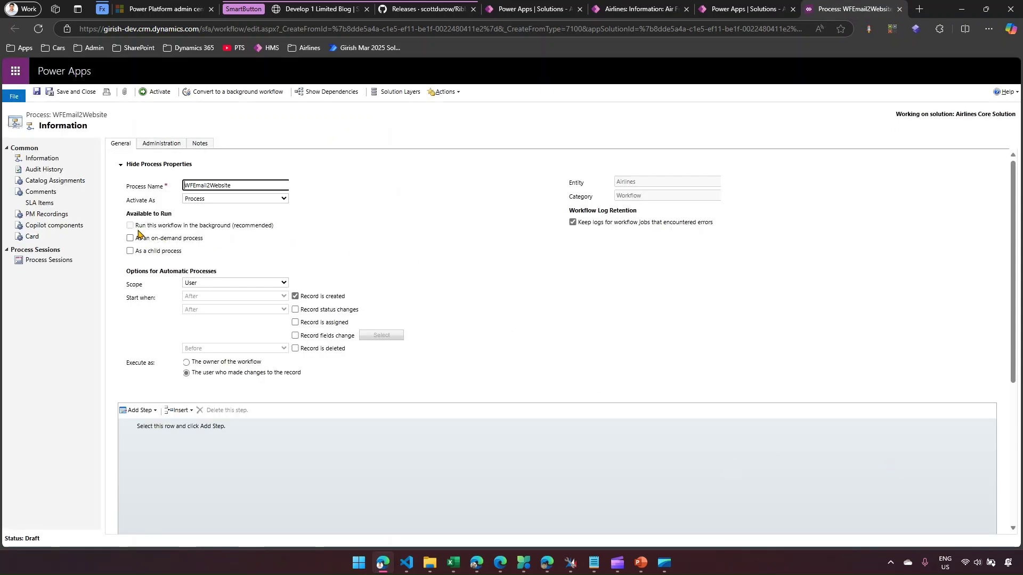
- Make WFEmail2Website on-demand only, Organization-scoped, and run as the owner
{"action": "left_click", "coordinate": [130, 238]}
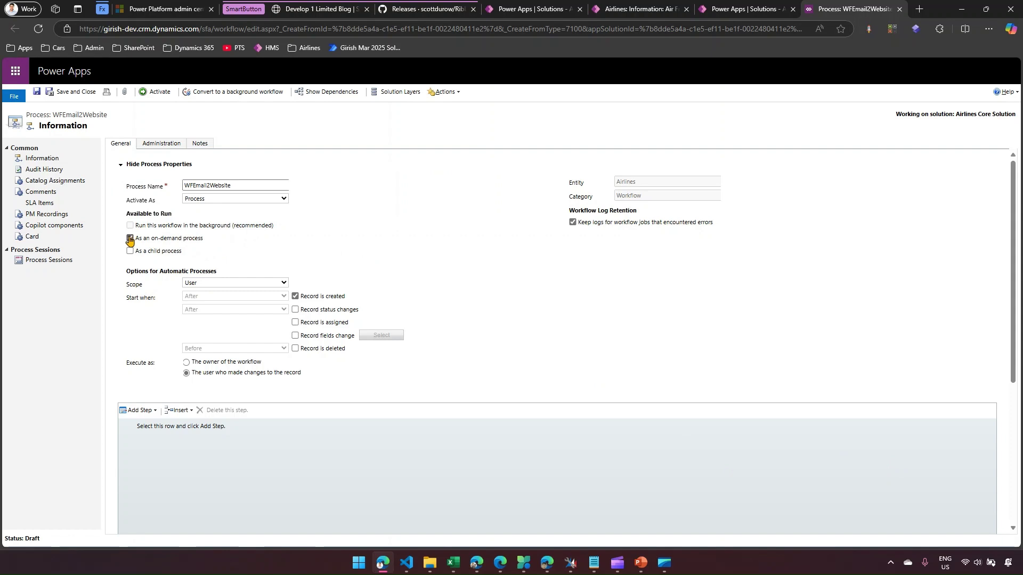
{"action": "left_click", "coordinate": [296, 296]}
{"action": "left_click", "coordinate": [269, 285]}
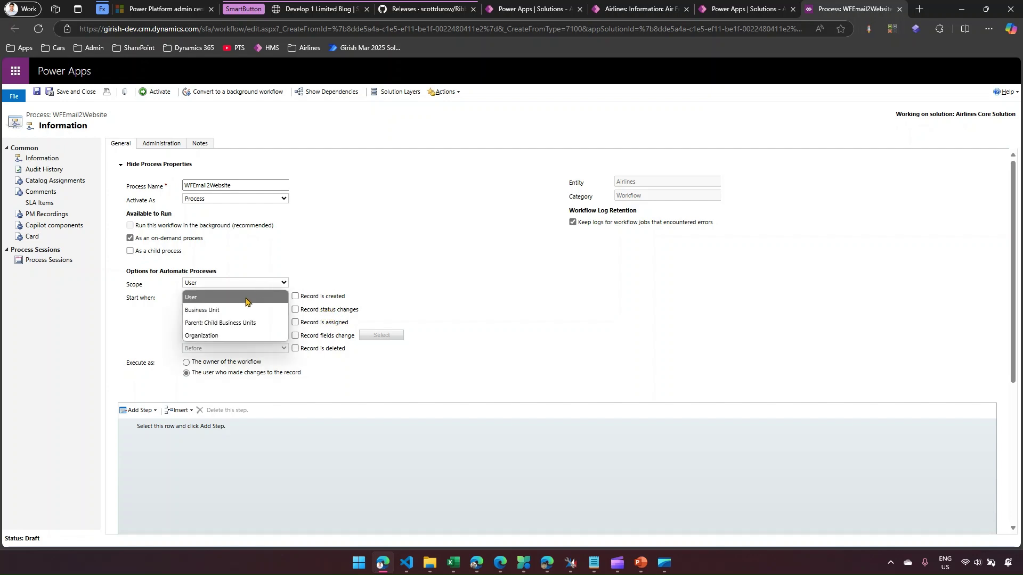
{"action": "left_click", "coordinate": [230, 336]}
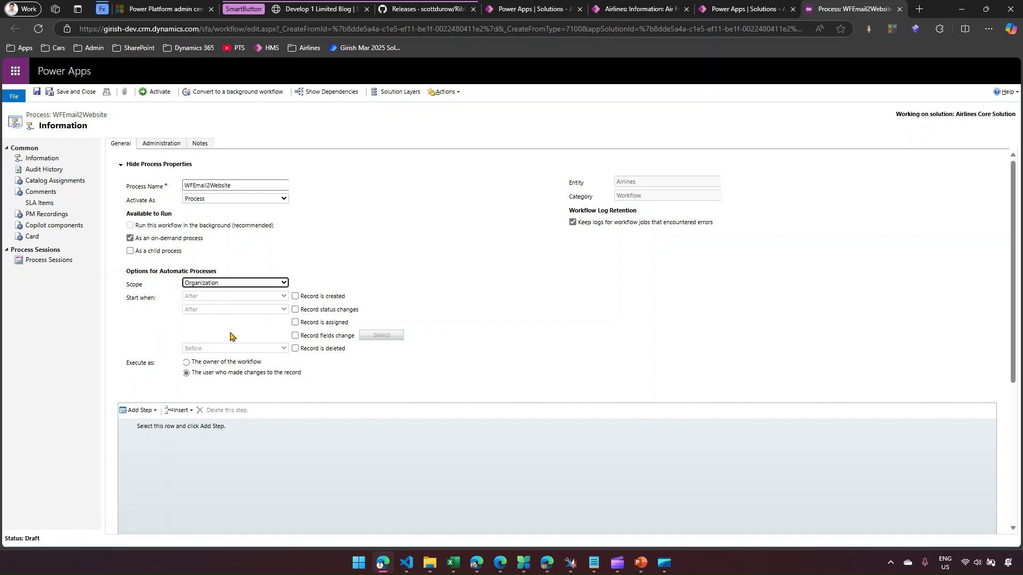
{"action": "left_click", "coordinate": [213, 362]}
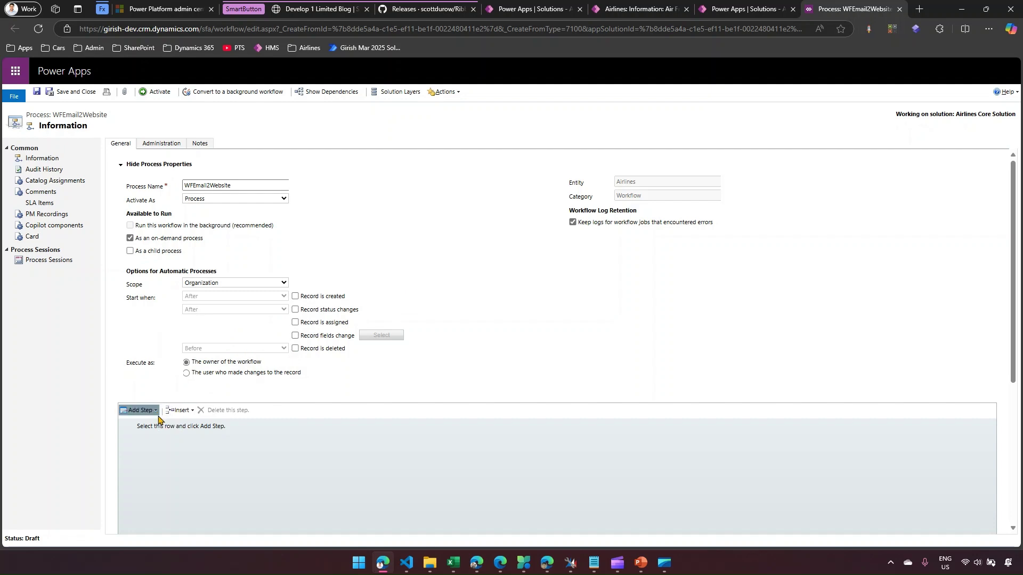
- Add an Update Airlines record step and bring up its Set Properties form
{"action": "left_click", "coordinate": [160, 410]}
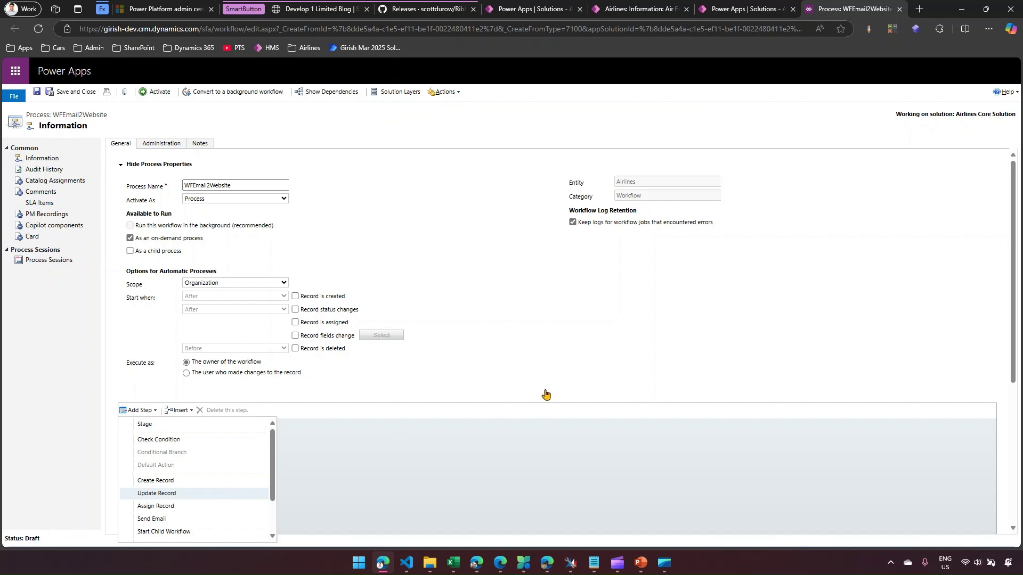
{"action": "key", "text": "Return"}
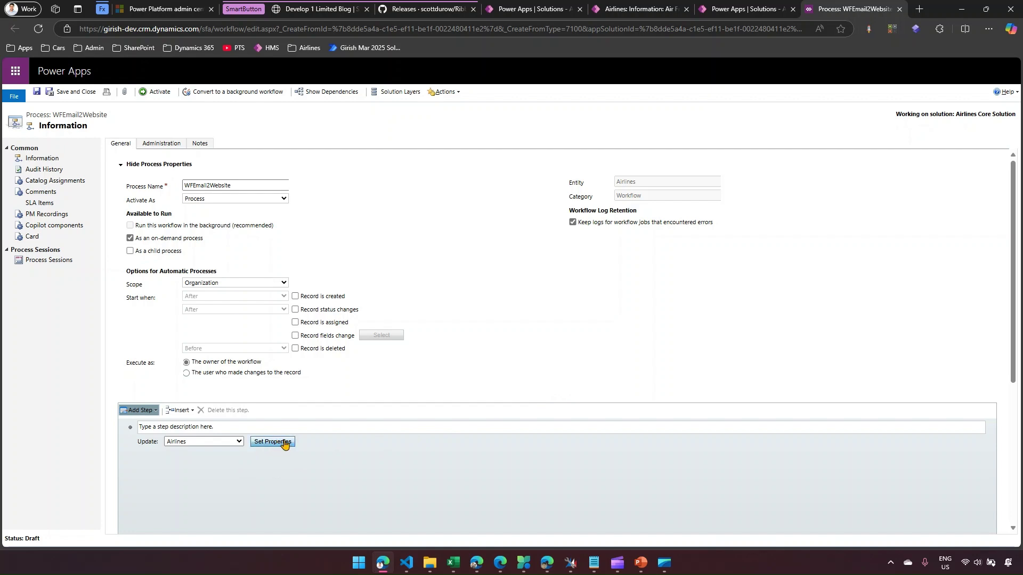
{"action": "left_click", "coordinate": [284, 443]}
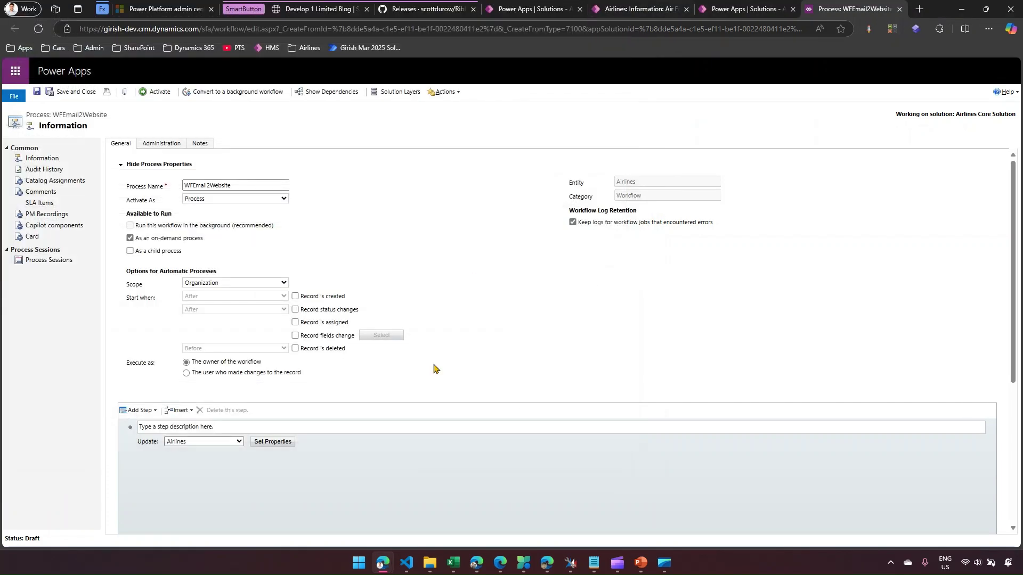
- Fill the Update step's Website field with the Airlines Email dynamic value, then save and close
{"action": "left_click", "coordinate": [631, 8]}
{"action": "left_click", "coordinate": [287, 441]}
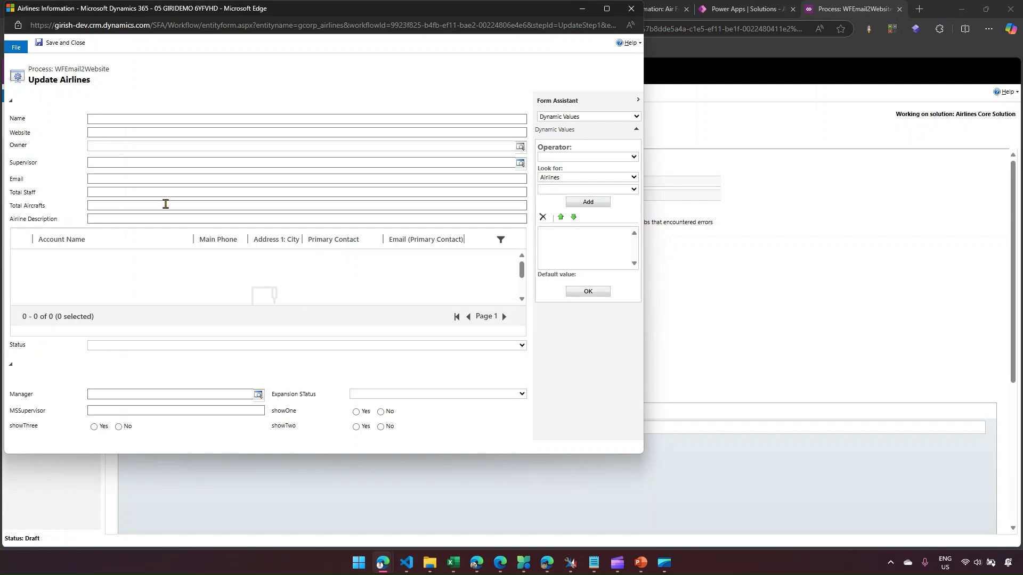
{"action": "left_click", "coordinate": [101, 130]}
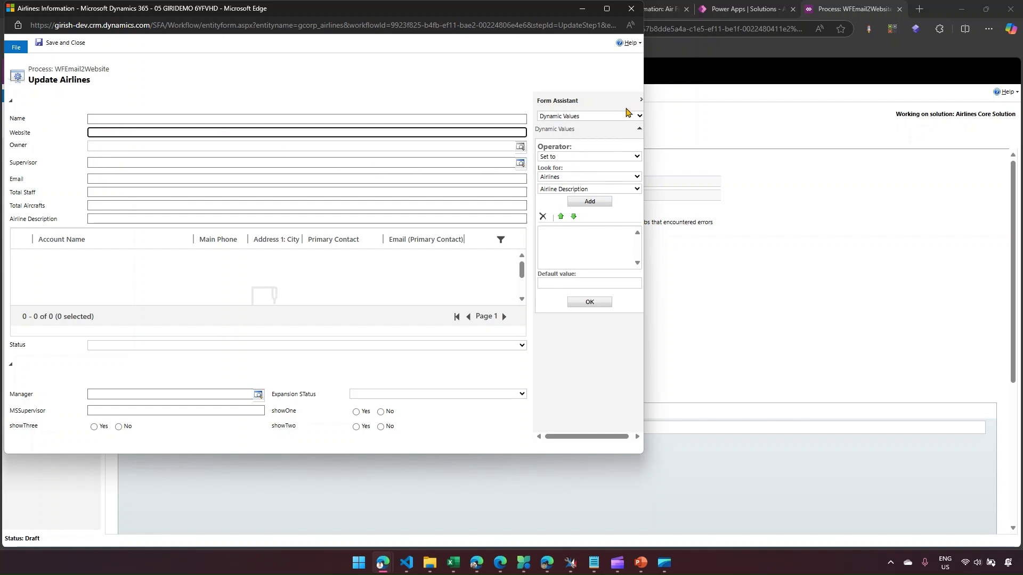
{"action": "left_click", "coordinate": [577, 190]}
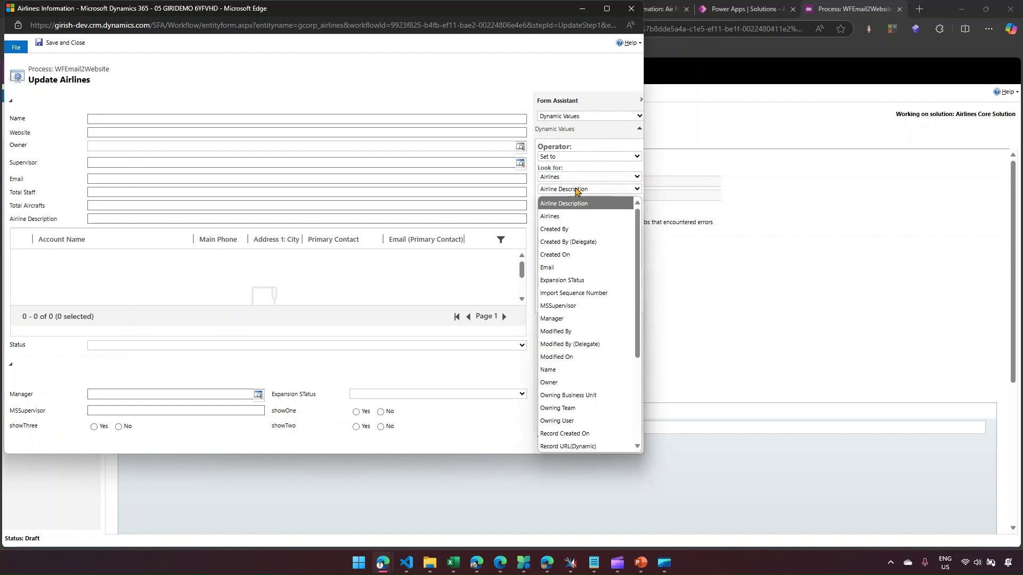
{"action": "left_click", "coordinate": [571, 268]}
{"action": "left_click", "coordinate": [589, 202]}
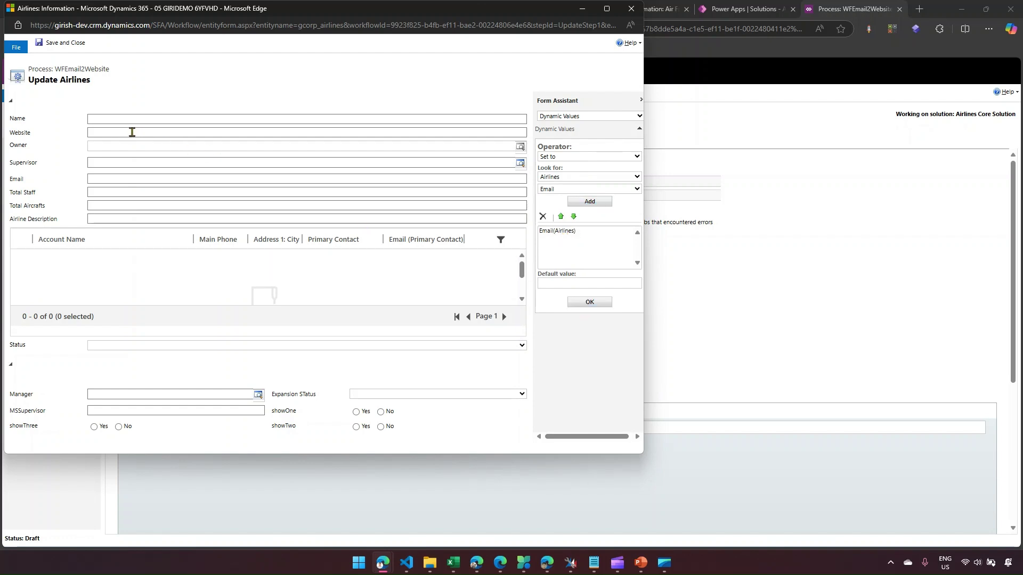
{"action": "left_click", "coordinate": [590, 302]}
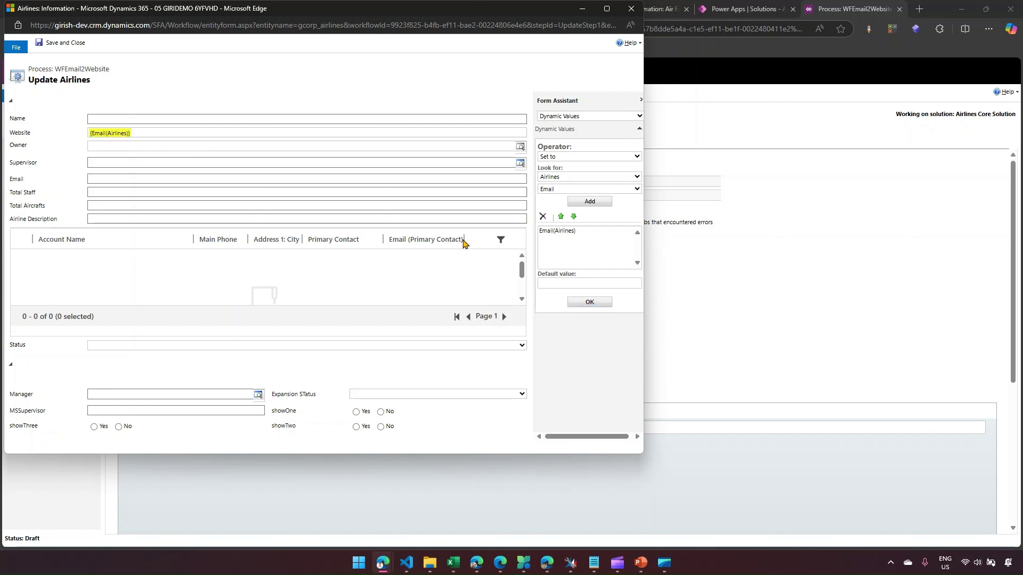
{"action": "left_click", "coordinate": [69, 45]}
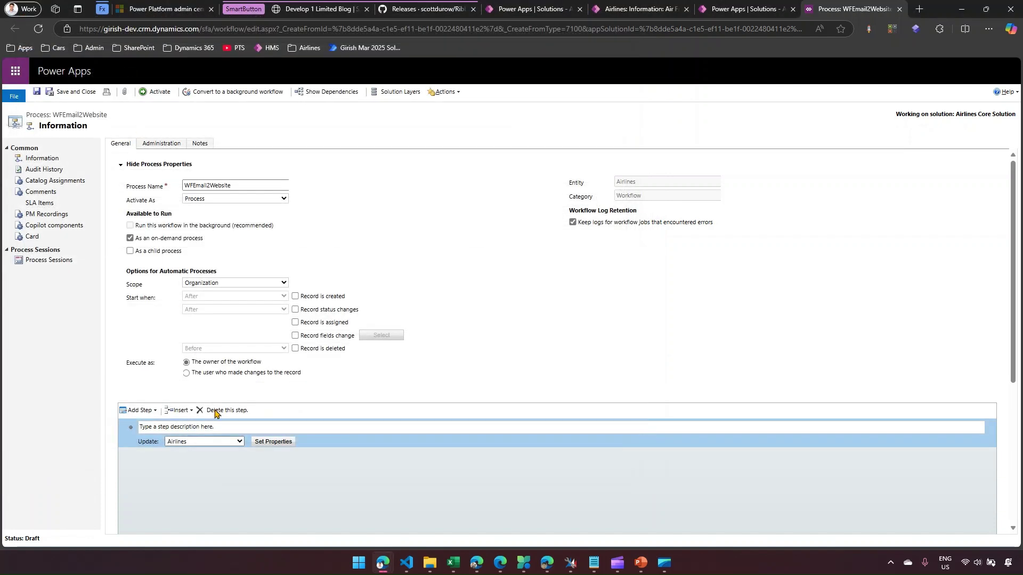
- Add a Stop Workflow step, then save and activate WFEmail2Website
{"action": "left_click", "coordinate": [155, 411]}
{"action": "scroll", "coordinate": [180, 525], "scroll_direction": "down", "scroll_amount": 1}
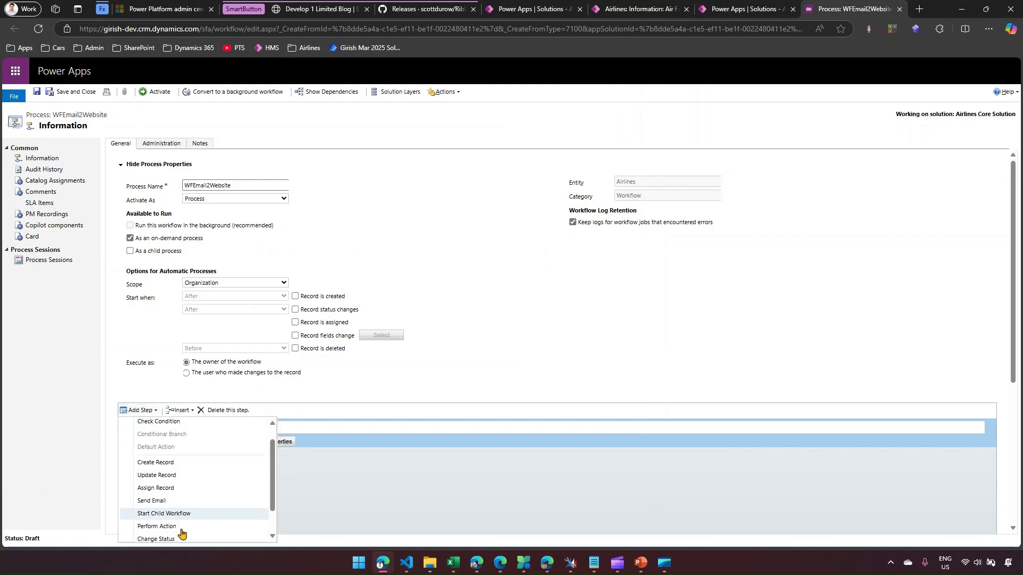
{"action": "scroll", "coordinate": [181, 530], "scroll_direction": "down", "scroll_amount": 1}
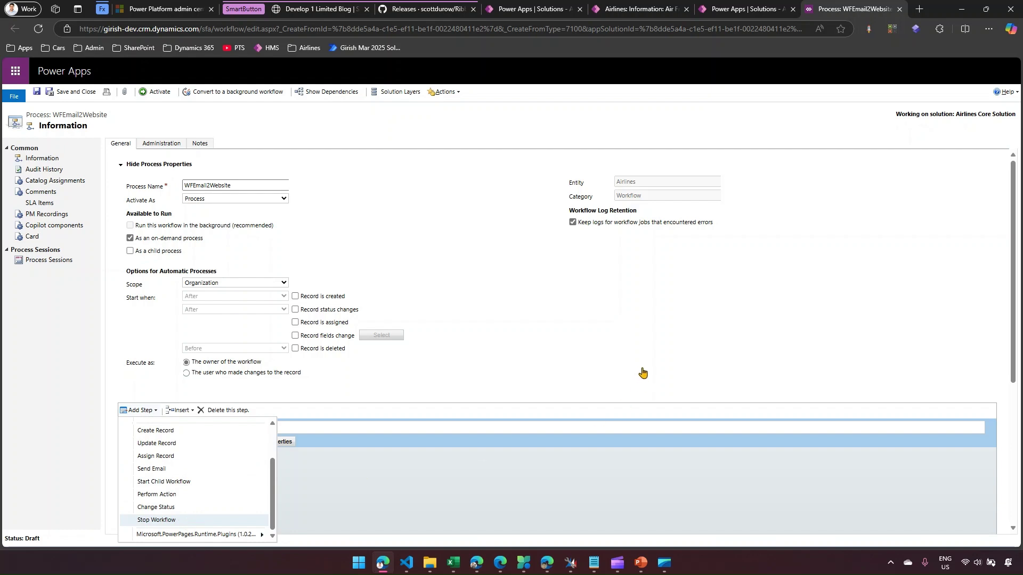
{"action": "key", "text": "Return"}
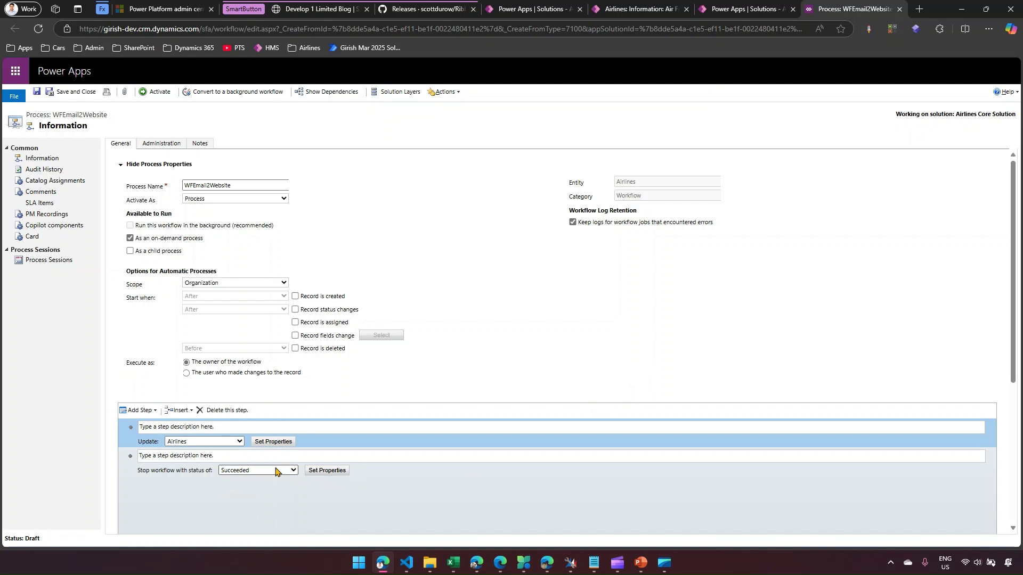
{"action": "left_click", "coordinate": [37, 96]}
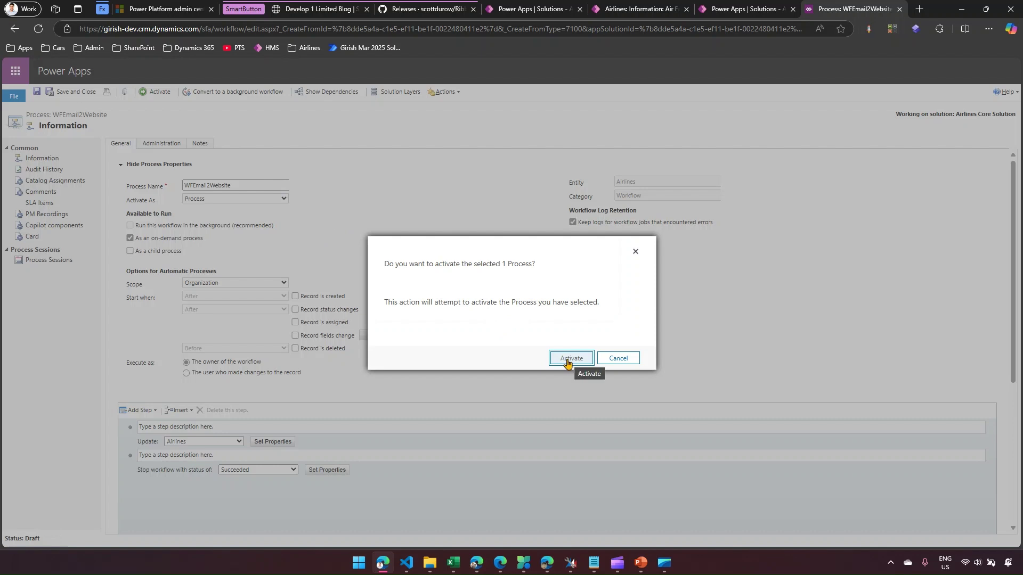
{"action": "left_click", "coordinate": [565, 361]}
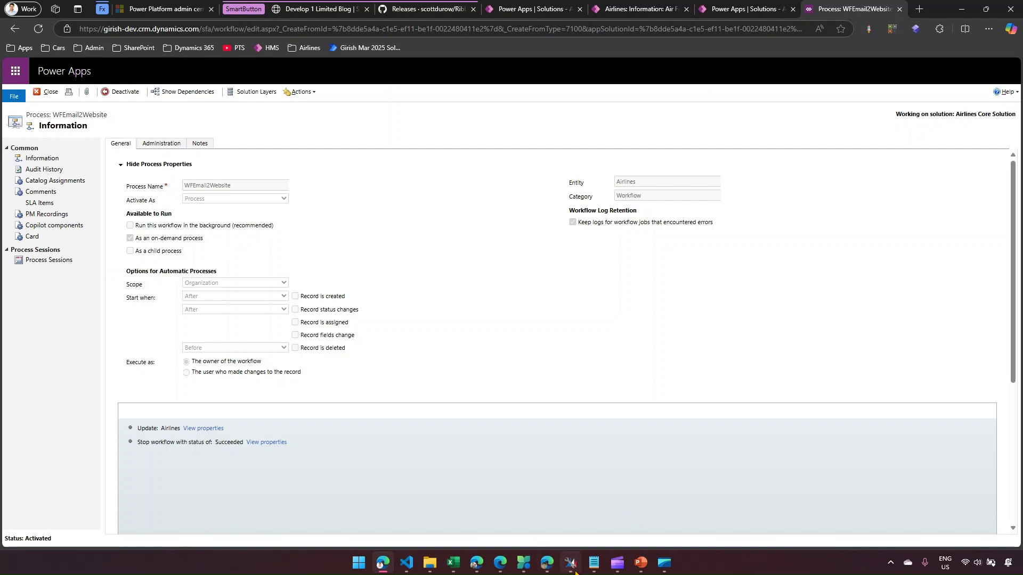
- Confirm the Run Workflow settings in XrmToolBox to add the 'Replicate Email in to Website' button
{"action": "mouse_move", "coordinate": [570, 562]}
{"action": "left_click", "coordinate": [555, 503]}
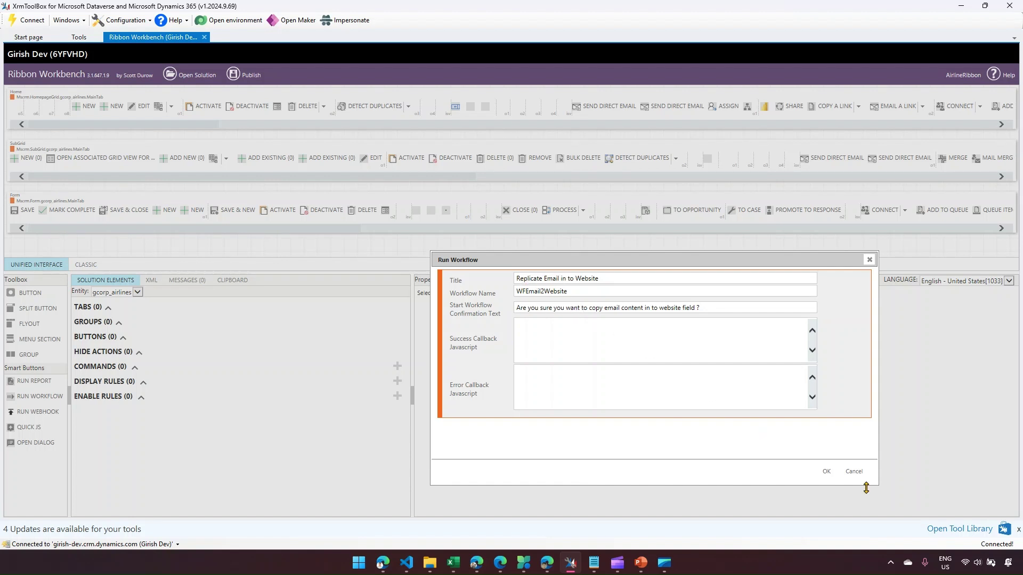
{"action": "left_click", "coordinate": [826, 472]}
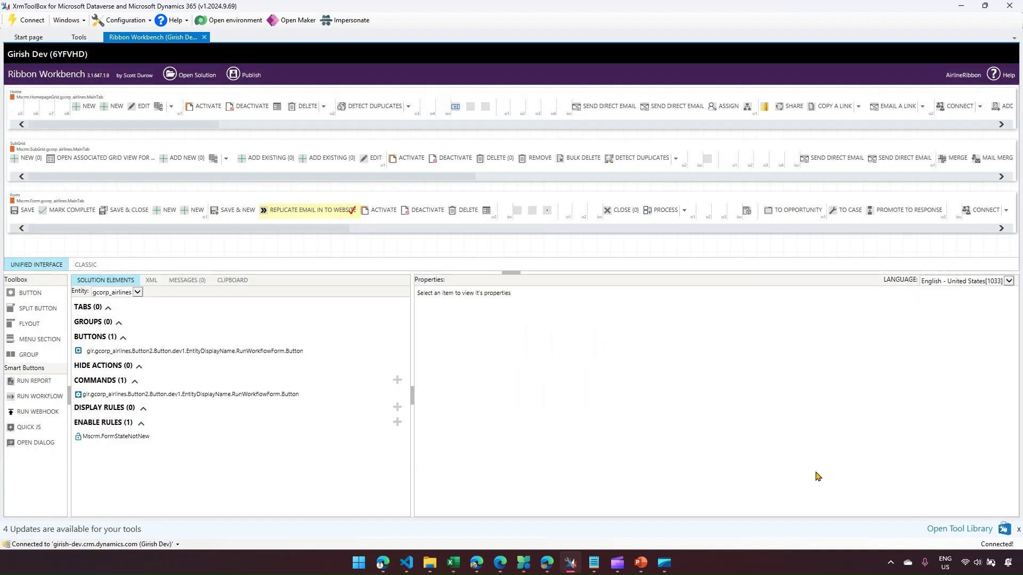
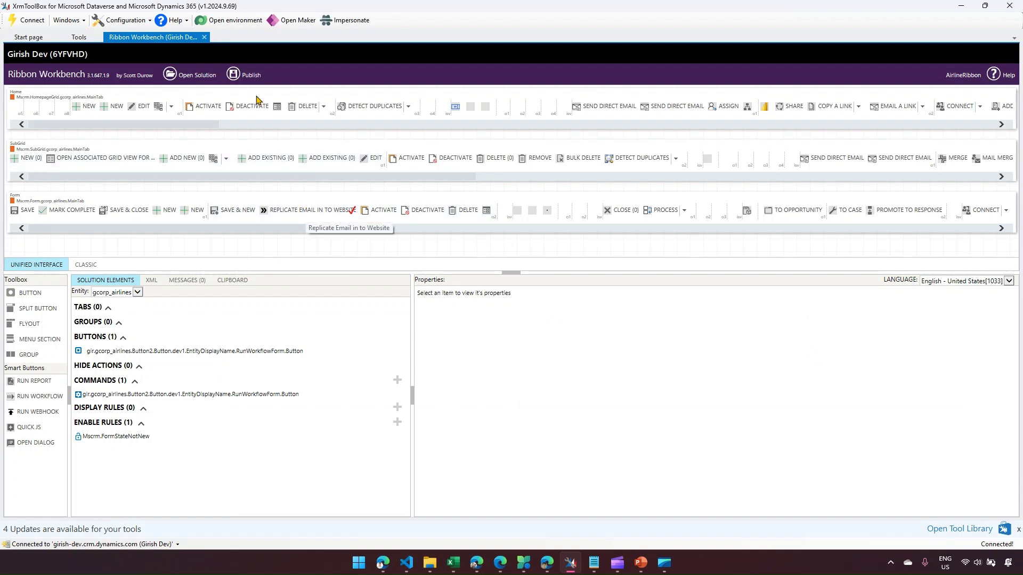
- Publish the AirlineRibbon ribbon changes and confirm with OK
{"action": "left_click", "coordinate": [244, 75]}
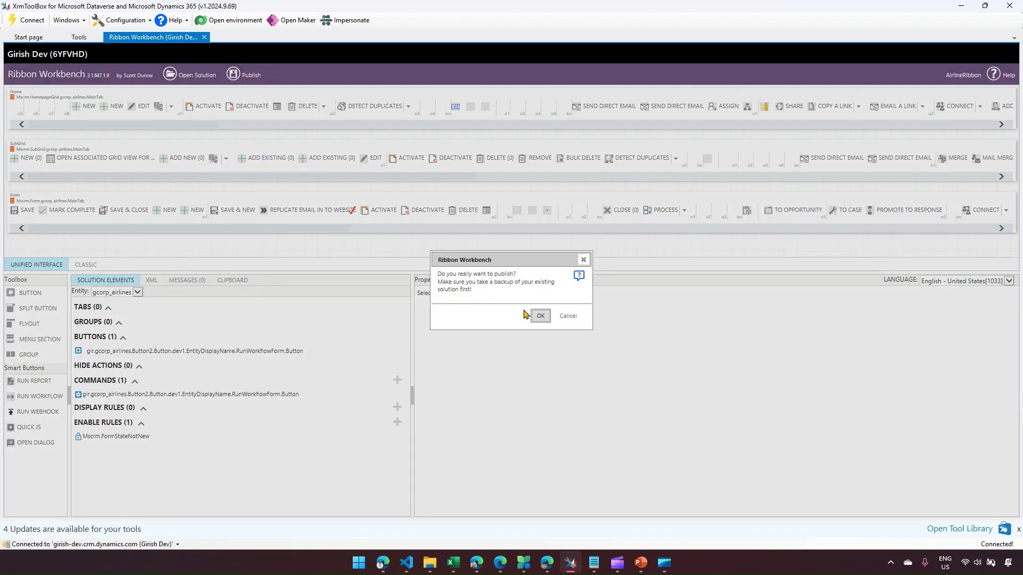
{"action": "left_click", "coordinate": [540, 316]}
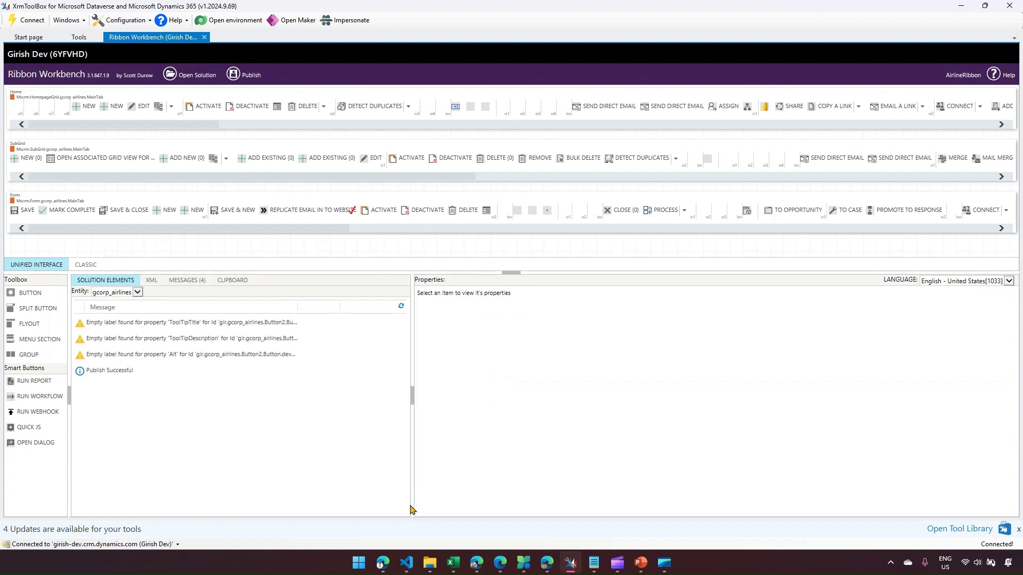
- Return to Edge and open the Swiss Air record from the Airlines list
{"action": "left_click", "coordinate": [379, 567]}
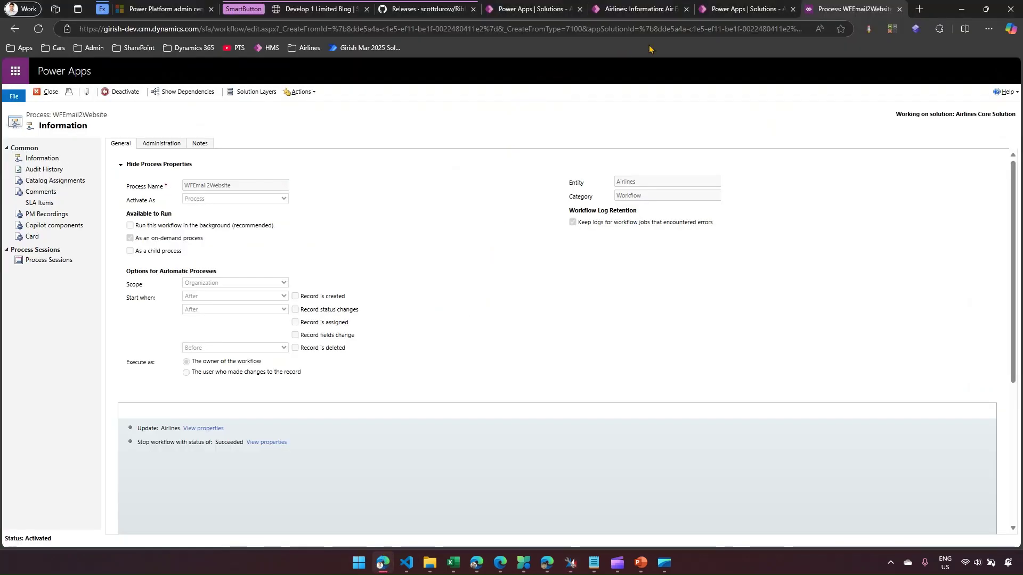
{"action": "left_click", "coordinate": [731, 10]}
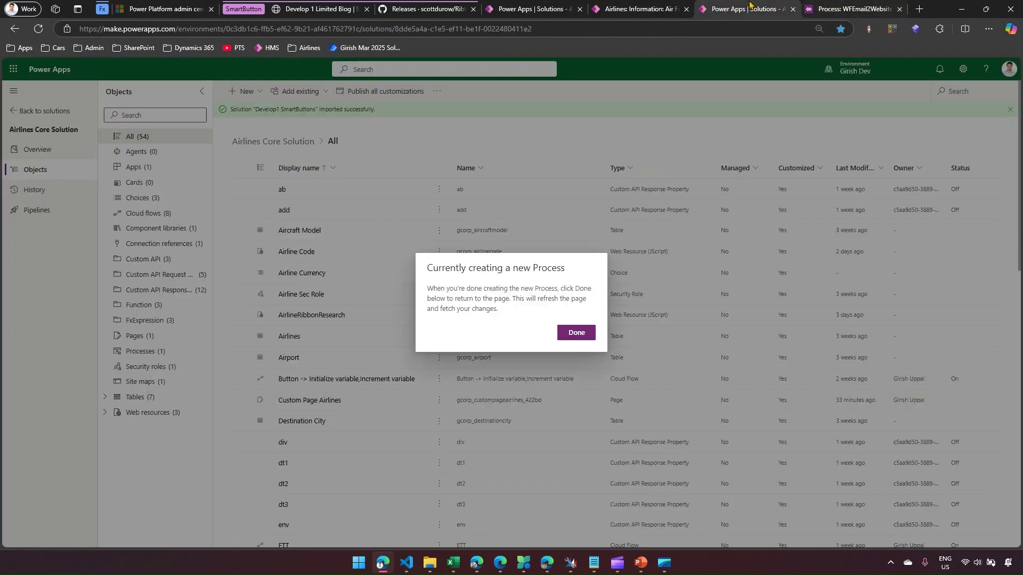
{"action": "left_click", "coordinate": [653, 7]}
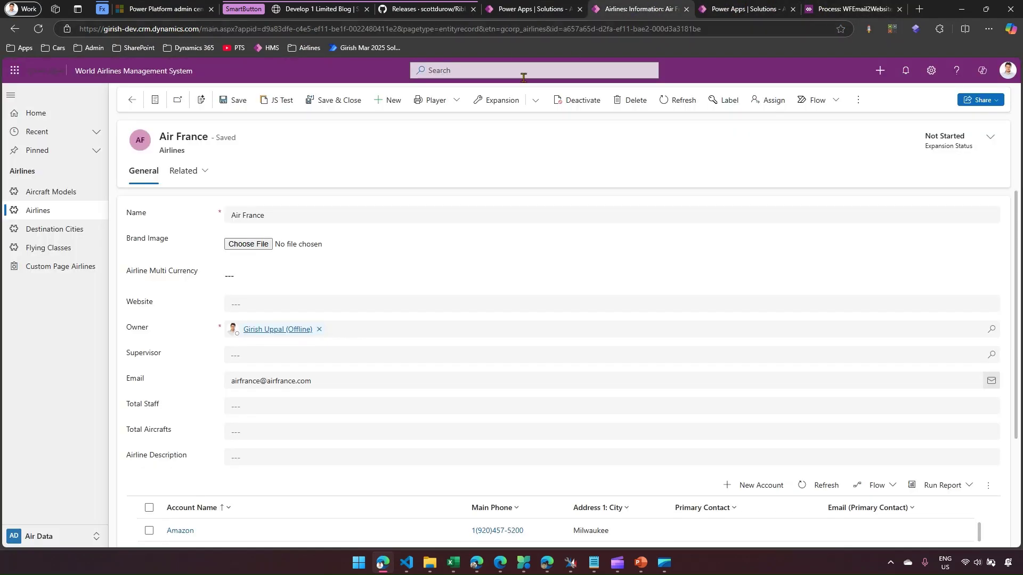
{"action": "left_click", "coordinate": [58, 215]}
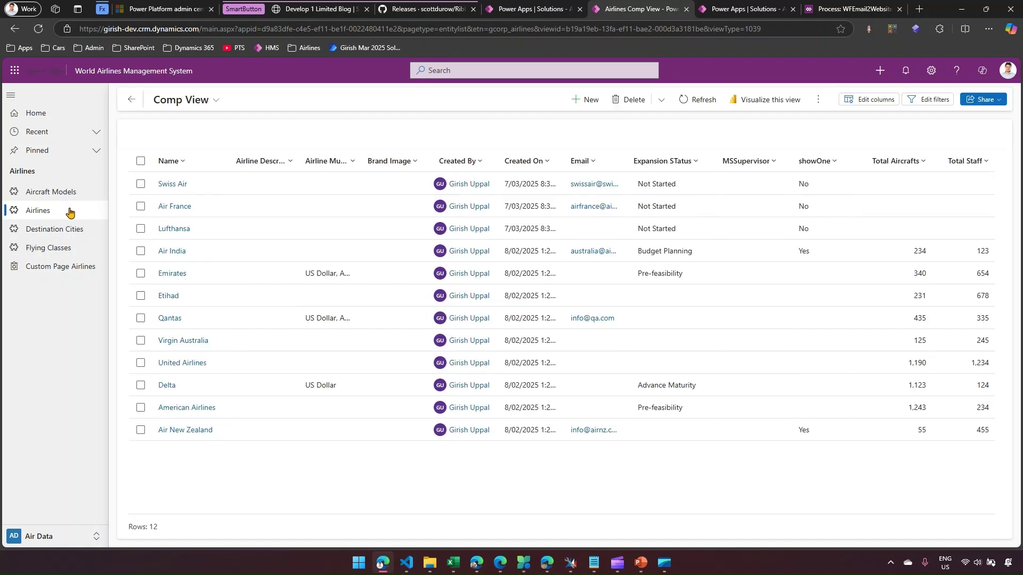
{"action": "left_click", "coordinate": [173, 188]}
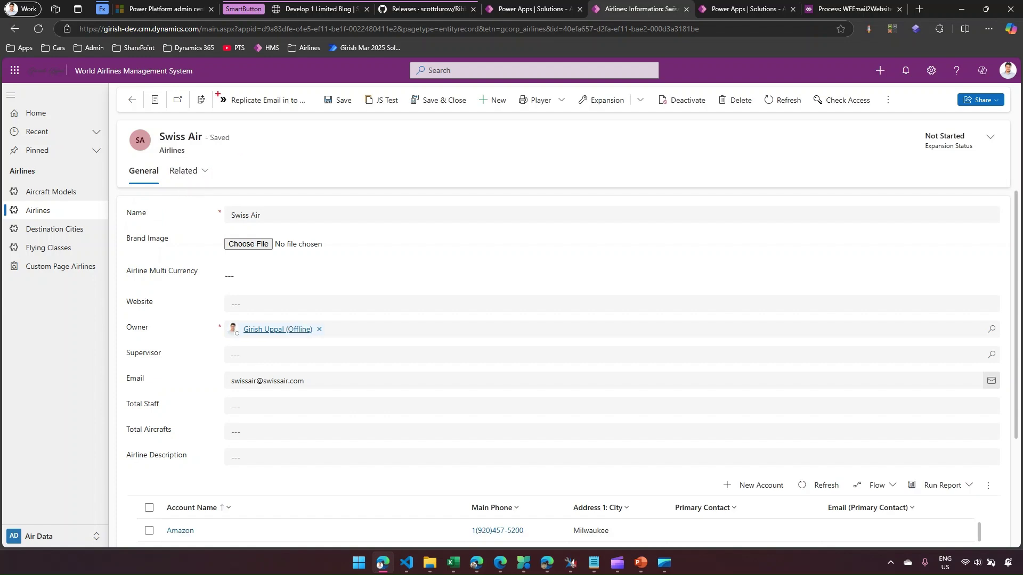
{"action": "mouse_move", "coordinate": [216, 91]}
{"action": "left_mouse_down"}
{"action": "mouse_move", "coordinate": [255, 112]}
{"action": "mouse_move", "coordinate": [318, 113]}
{"action": "left_mouse_up"}
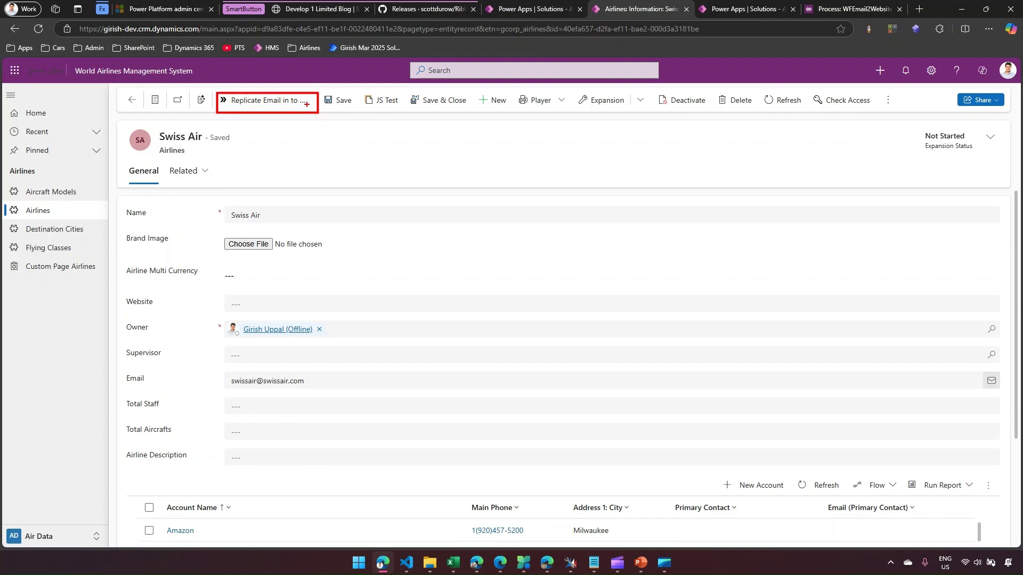
{"action": "key", "text": "Escape"}
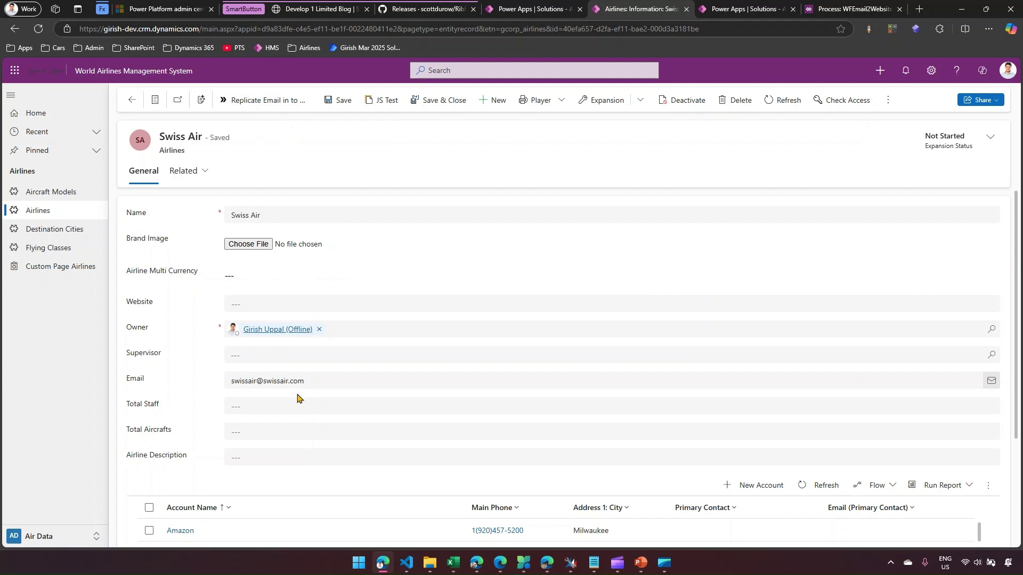
{"action": "mouse_move", "coordinate": [307, 381]}
{"action": "left_mouse_down"}
{"action": "mouse_move", "coordinate": [225, 381]}
{"action": "mouse_move", "coordinate": [215, 371]}
{"action": "mouse_move", "coordinate": [231, 308]}
{"action": "mouse_move", "coordinate": [229, 318]}
{"action": "left_mouse_up"}
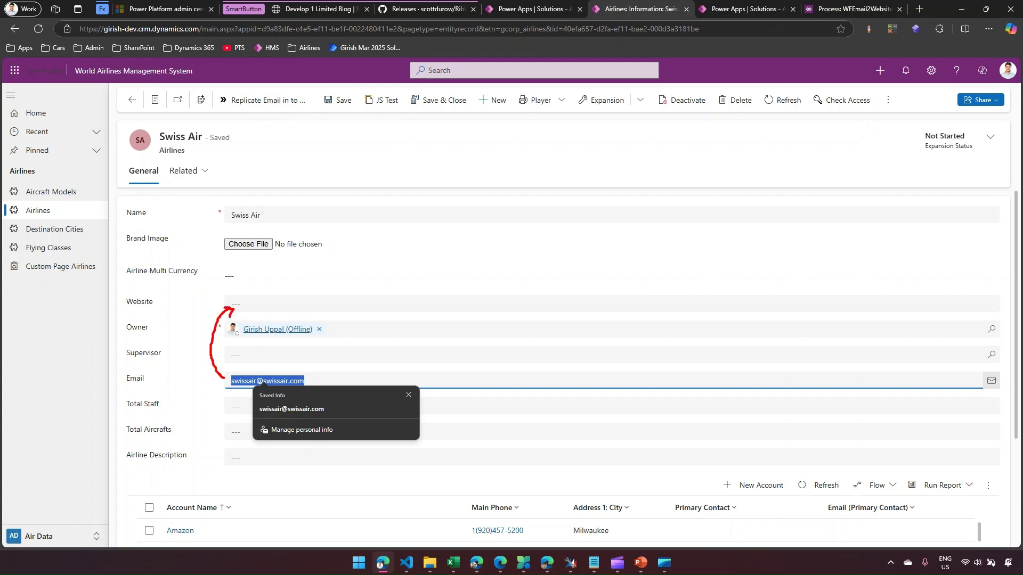
{"action": "key", "text": "Escape"}
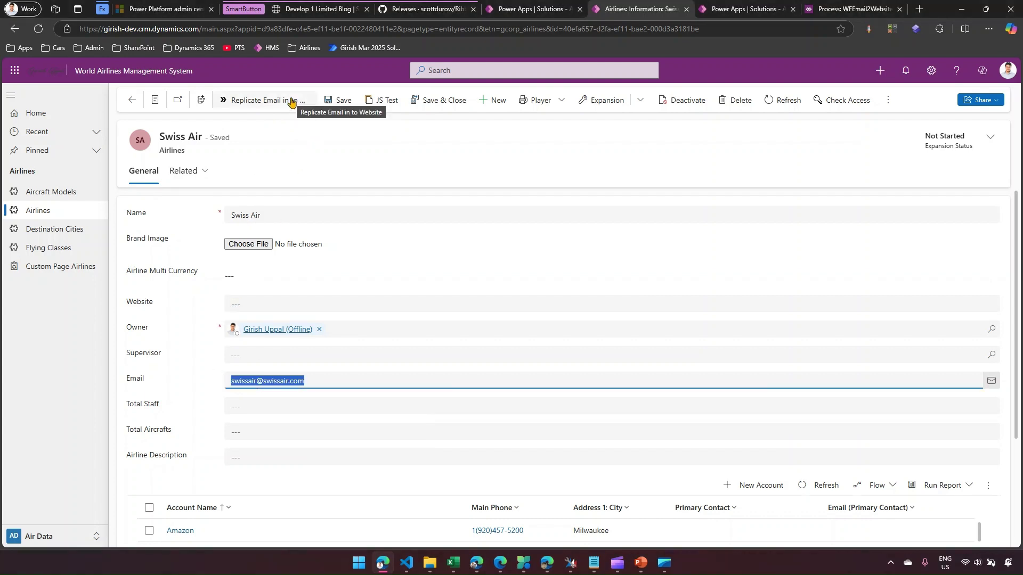
{"action": "left_click", "coordinate": [291, 101]}
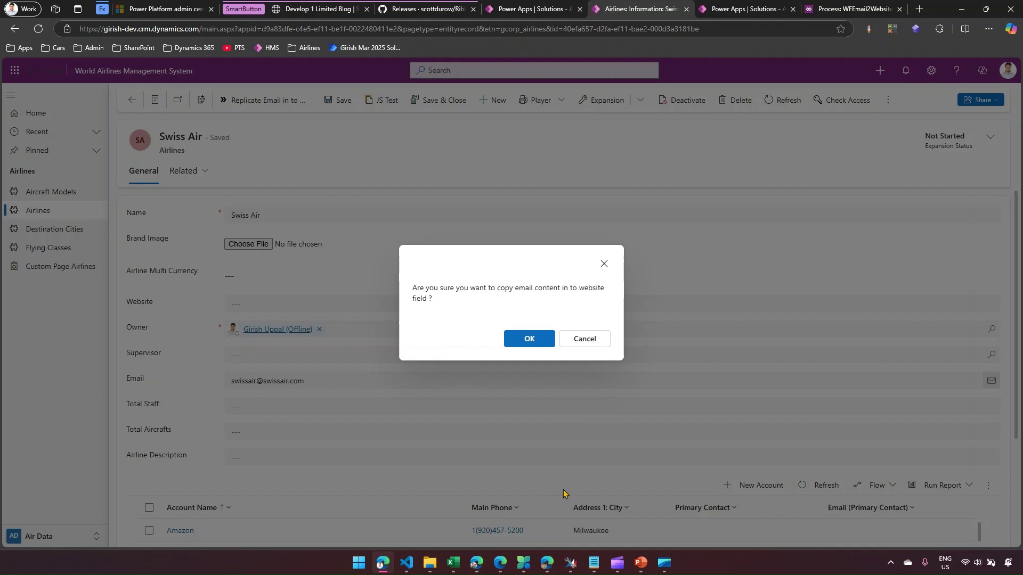
- Review the button's workflow settings in XrmToolBox, confirm the Swiss Air copy, and return to Airlines
{"action": "left_click", "coordinate": [570, 563]}
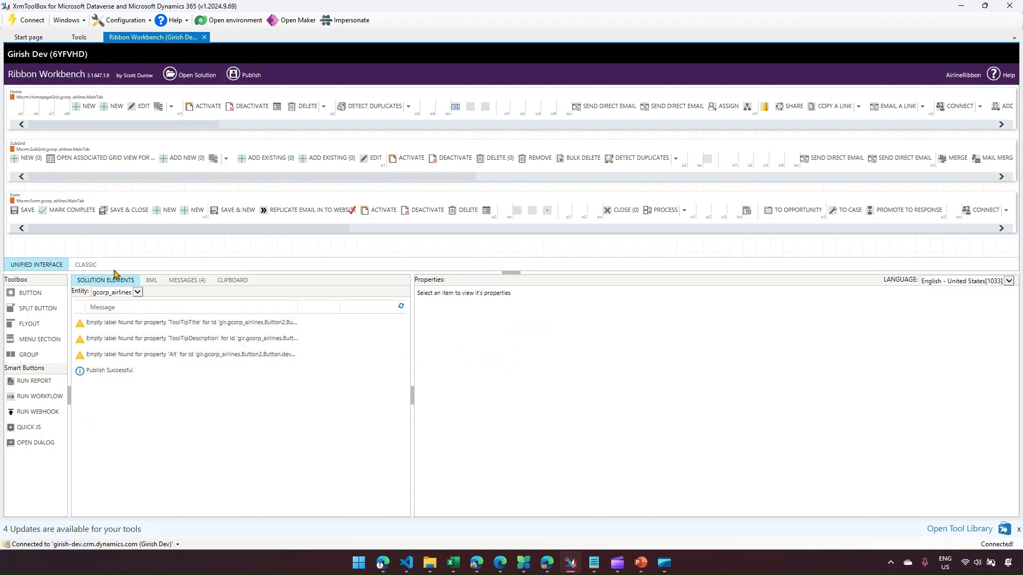
{"action": "left_click", "coordinate": [288, 213]}
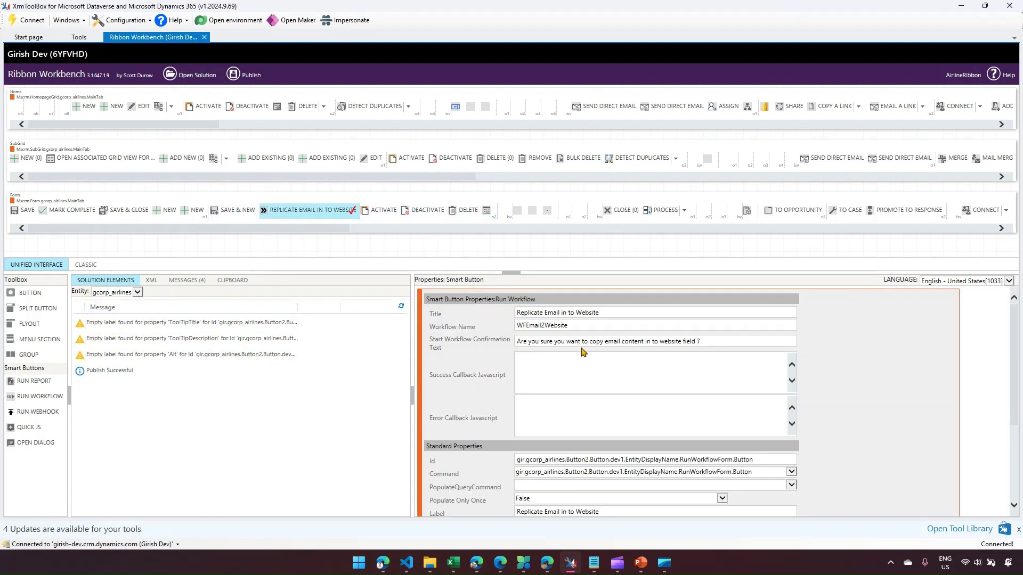
{"action": "mouse_move", "coordinate": [511, 331]}
{"action": "left_mouse_down"}
{"action": "mouse_move", "coordinate": [529, 345]}
{"action": "mouse_move", "coordinate": [721, 355]}
{"action": "left_mouse_up"}
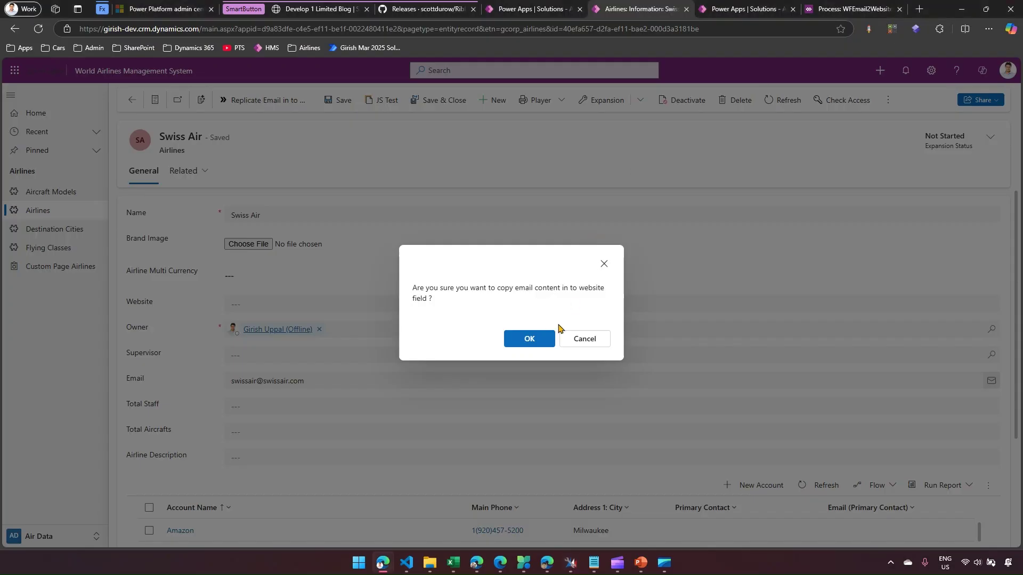
{"action": "left_click", "coordinate": [539, 340]}
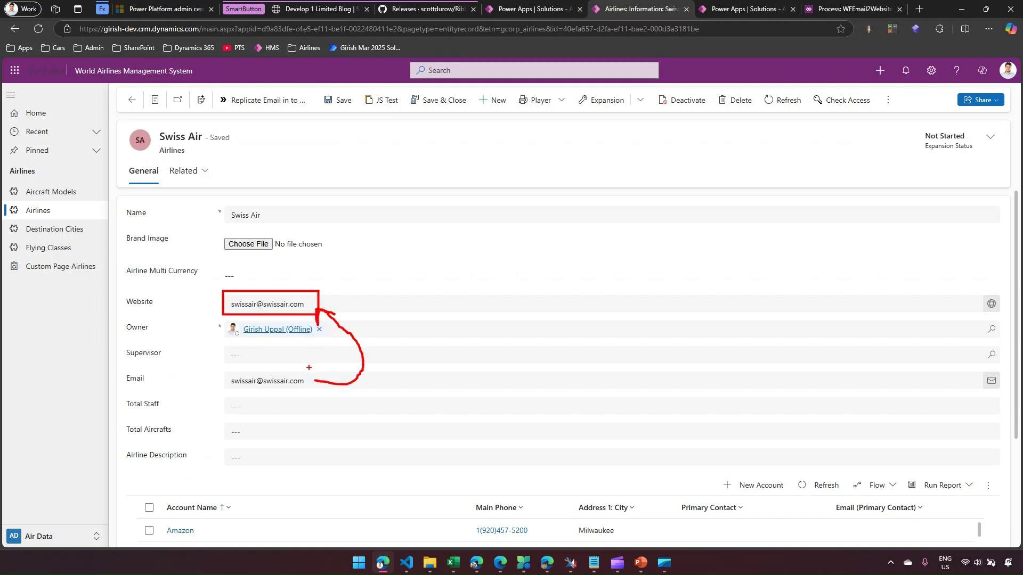
{"action": "left_click", "coordinate": [67, 210]}
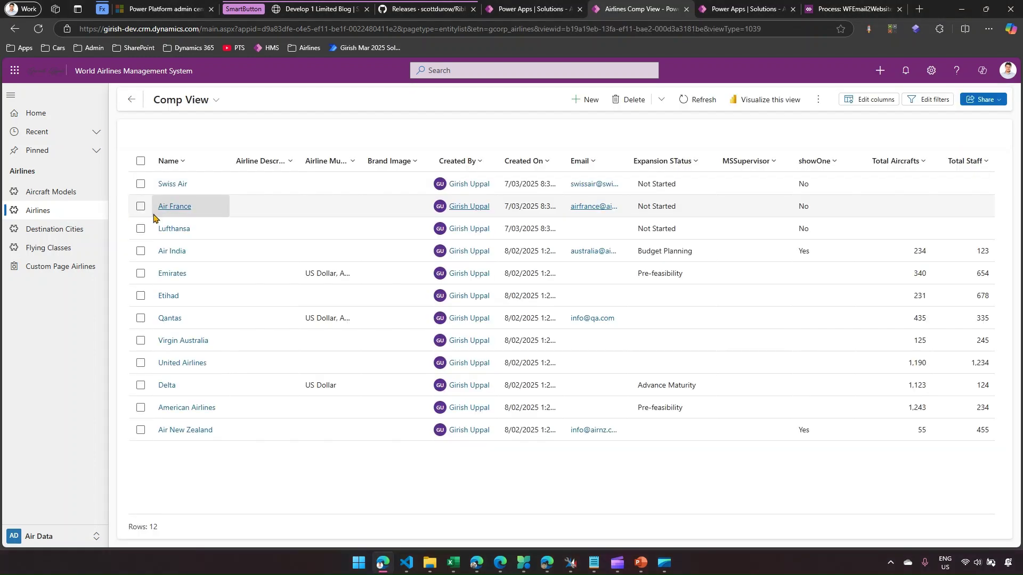
- Open Emirates, enter the company email address in its Email field, and save
{"action": "left_click", "coordinate": [175, 279]}
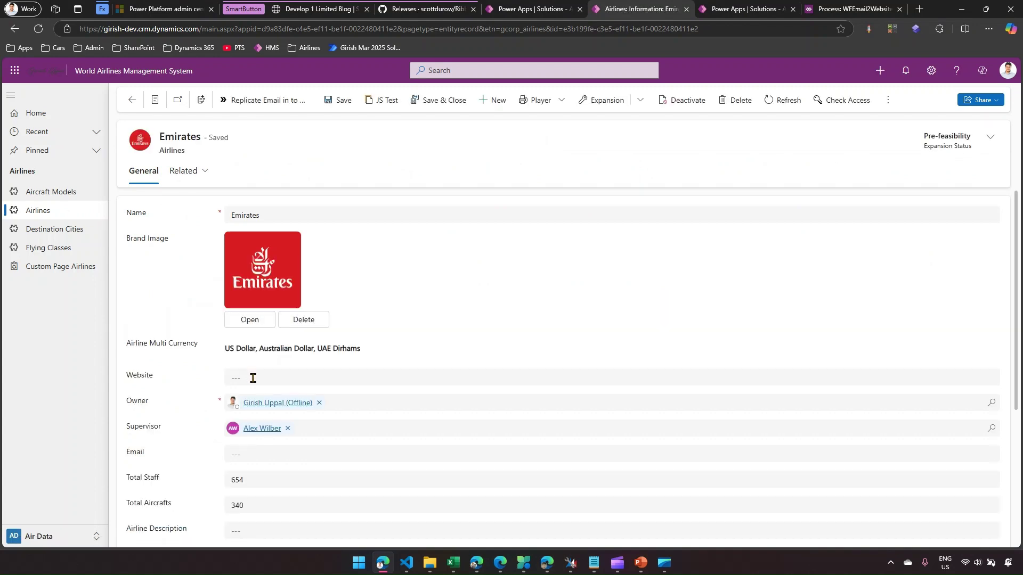
{"action": "scroll", "coordinate": [263, 391], "scroll_direction": "down", "scroll_amount": 1}
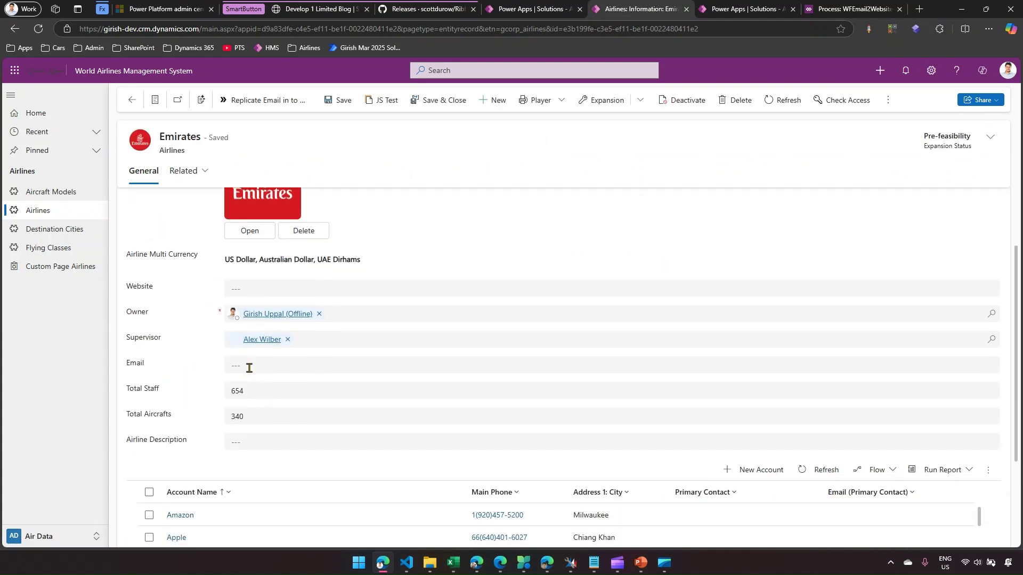
{"action": "left_click", "coordinate": [249, 367]}
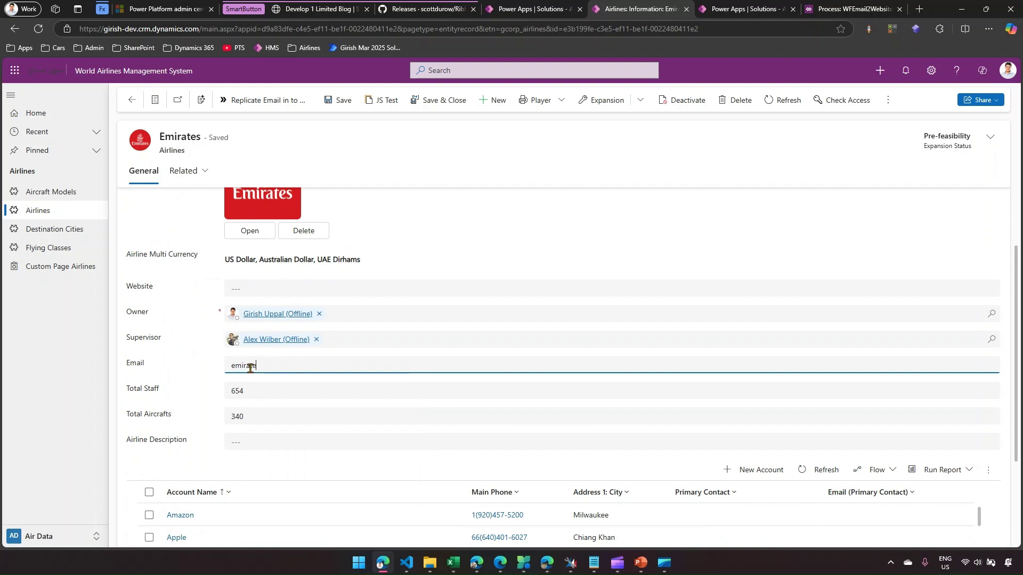
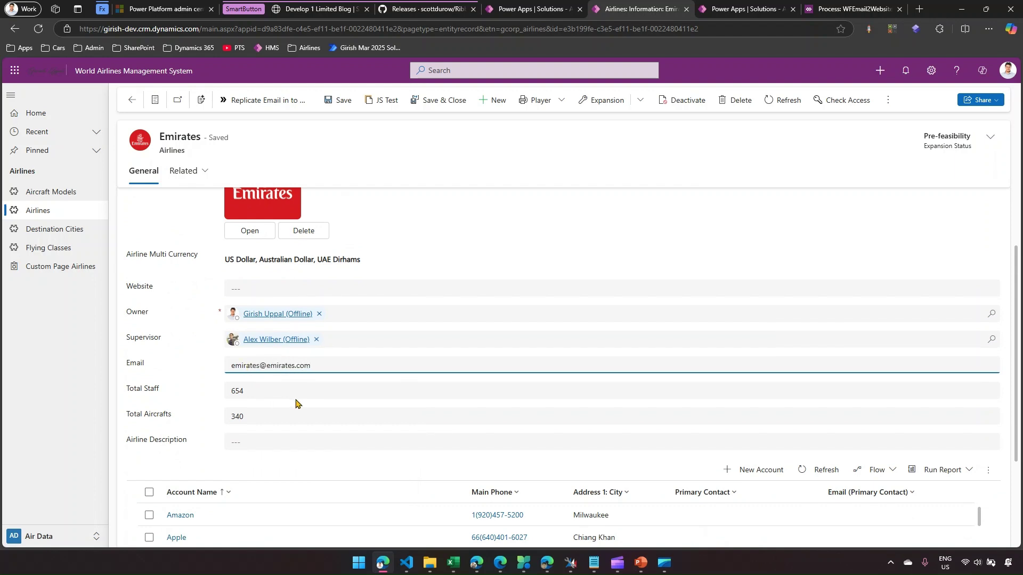
{"action": "left_click", "coordinate": [342, 103]}
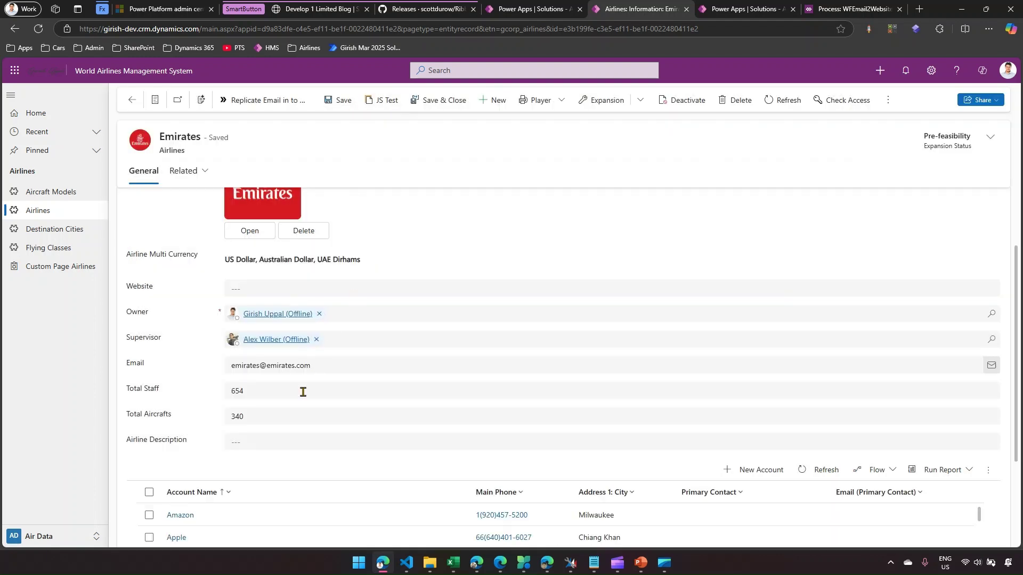
{"action": "mouse_move", "coordinate": [217, 359]}
{"action": "left_mouse_down"}
{"action": "mouse_move", "coordinate": [306, 373]}
{"action": "mouse_move", "coordinate": [302, 293]}
{"action": "mouse_move", "coordinate": [312, 302]}
{"action": "left_mouse_up"}
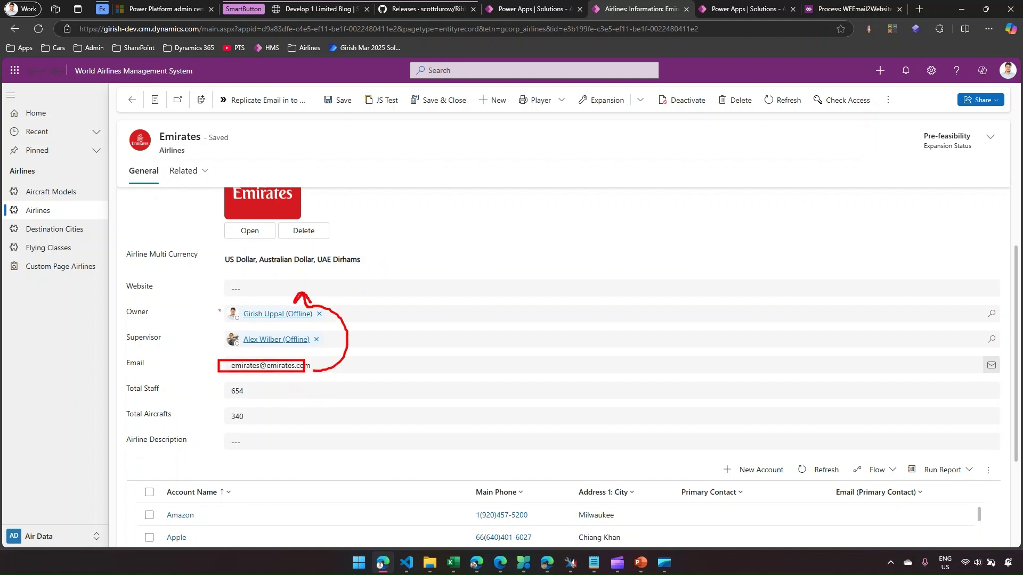
{"action": "key", "text": "Escape"}
- Run Replicate Email in to Website on Emirates and confirm, filling Website with its email
{"action": "left_click", "coordinate": [267, 101]}
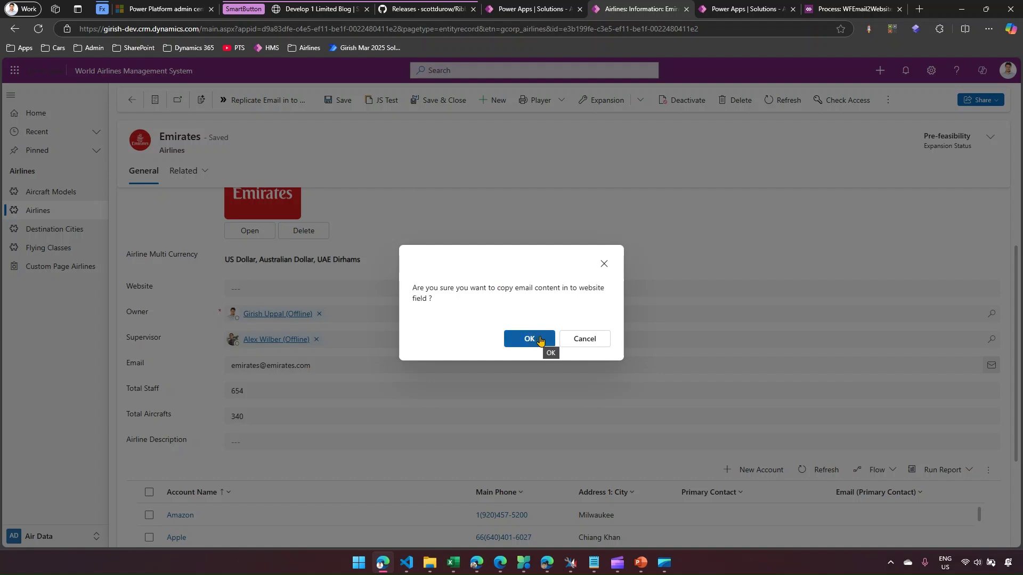
{"action": "left_click", "coordinate": [537, 341]}
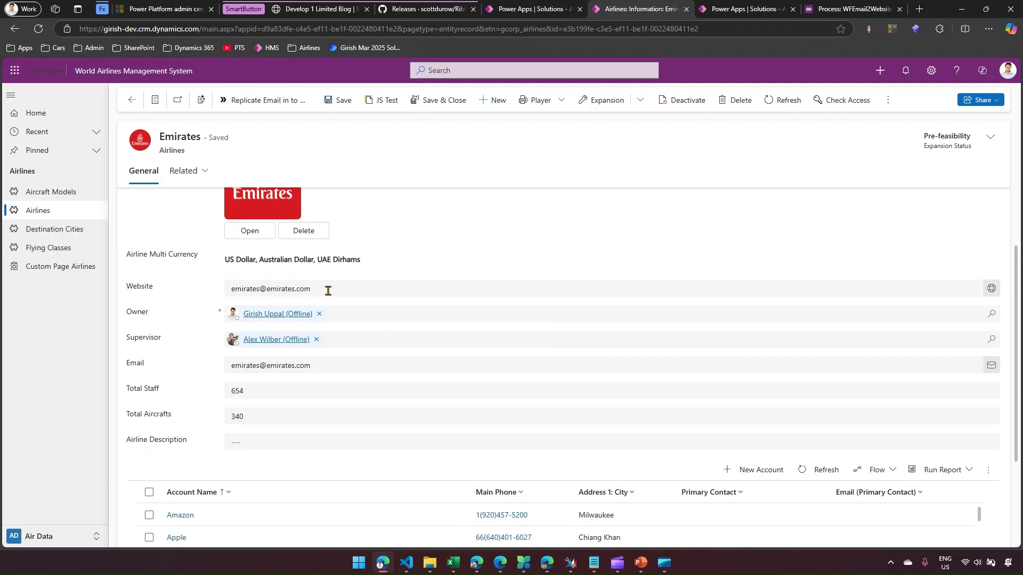
{"action": "left_click_drag", "start_coordinate": [326, 289], "coordinate": [226, 288]}
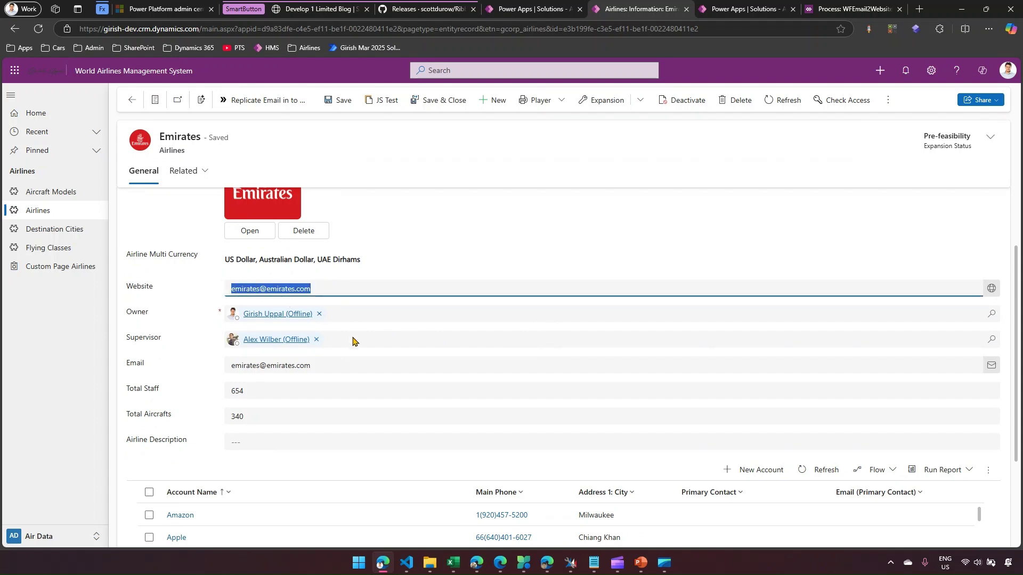